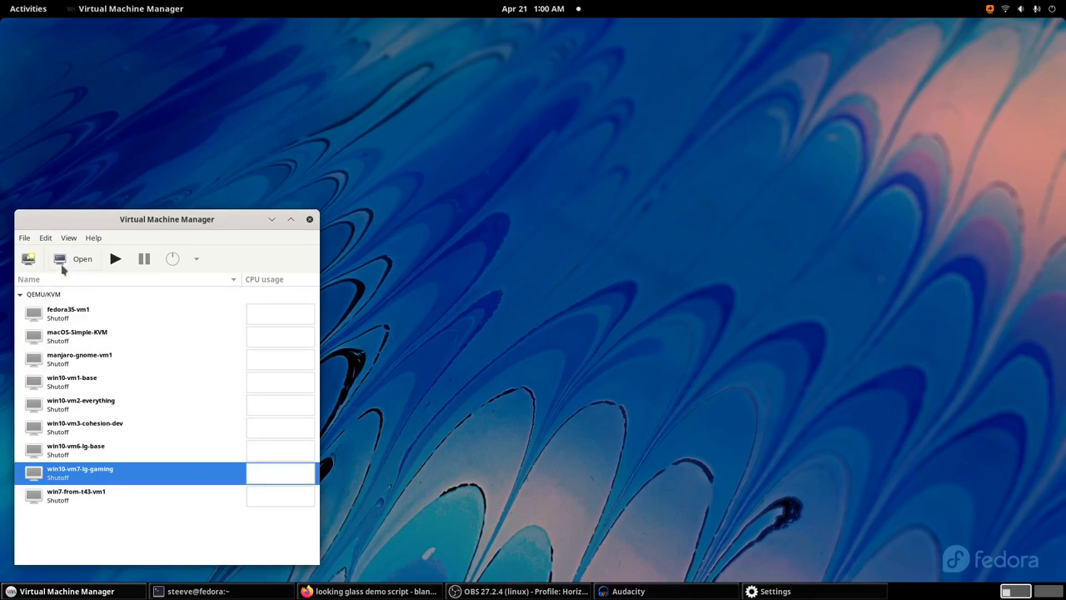
# - Open the win10-vm7-lg-gaming virtual machine's hardware details and review the passed-through PCI devices 0000:01:00.2, 0000:01:00.1 and 0000:01:00.0
pyautogui.click(61, 262)
pyautogui.moveTo(423, 40); pyautogui.dragTo(814, 112)
pyautogui.click(468, 450)
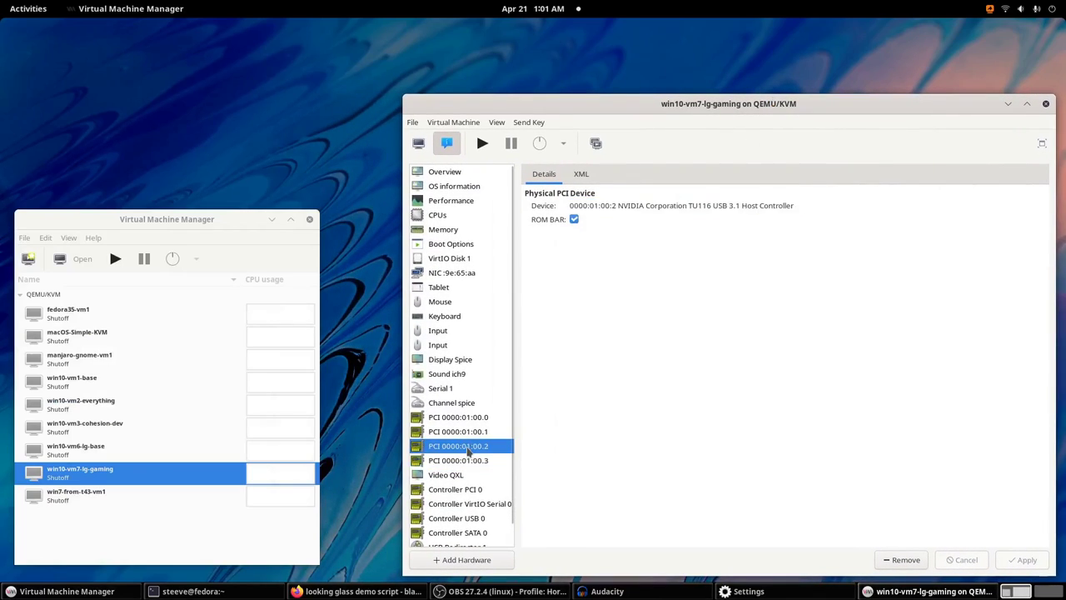
pyautogui.click(474, 432)
pyautogui.click(474, 419)
# - Review the virtual machine's CPU topology and overview, highlighting the hypervisor type in the hypervisor details
pyautogui.click(440, 217)
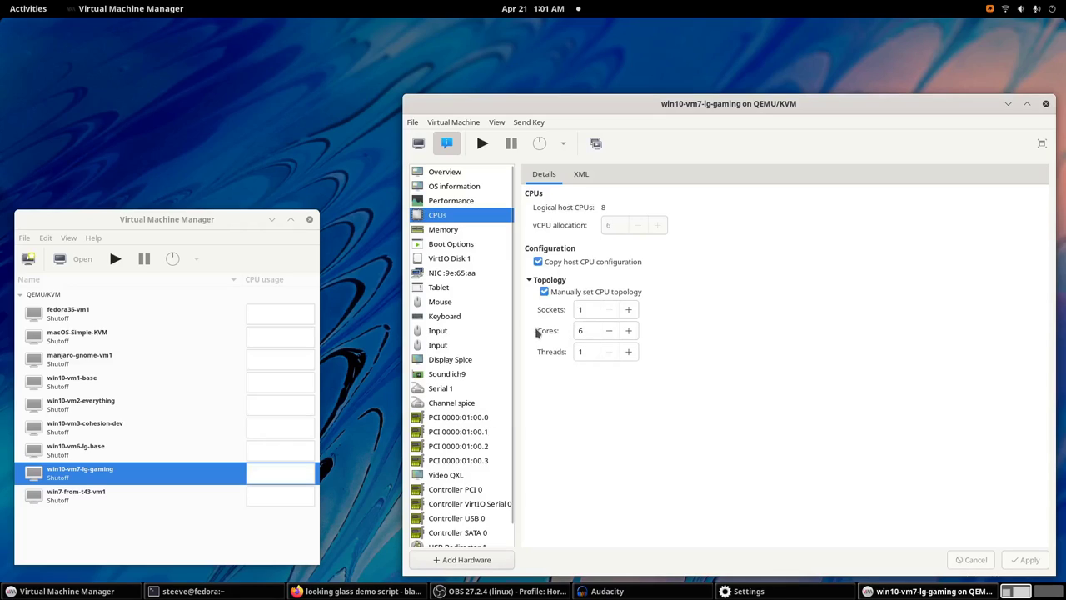
pyautogui.click(438, 175)
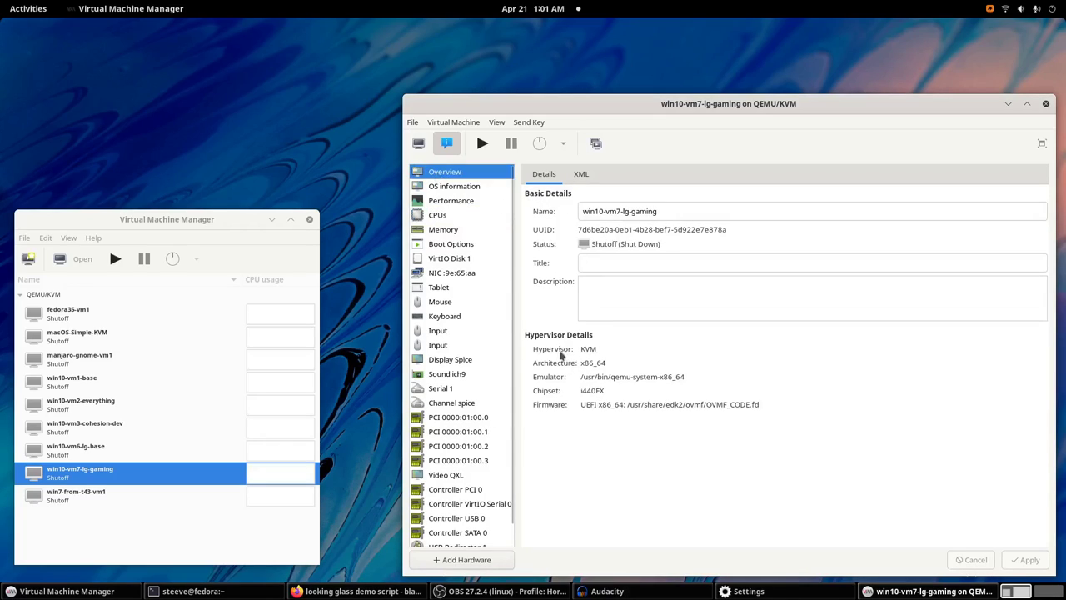
pyautogui.moveTo(581, 349); pyautogui.dragTo(596, 349)
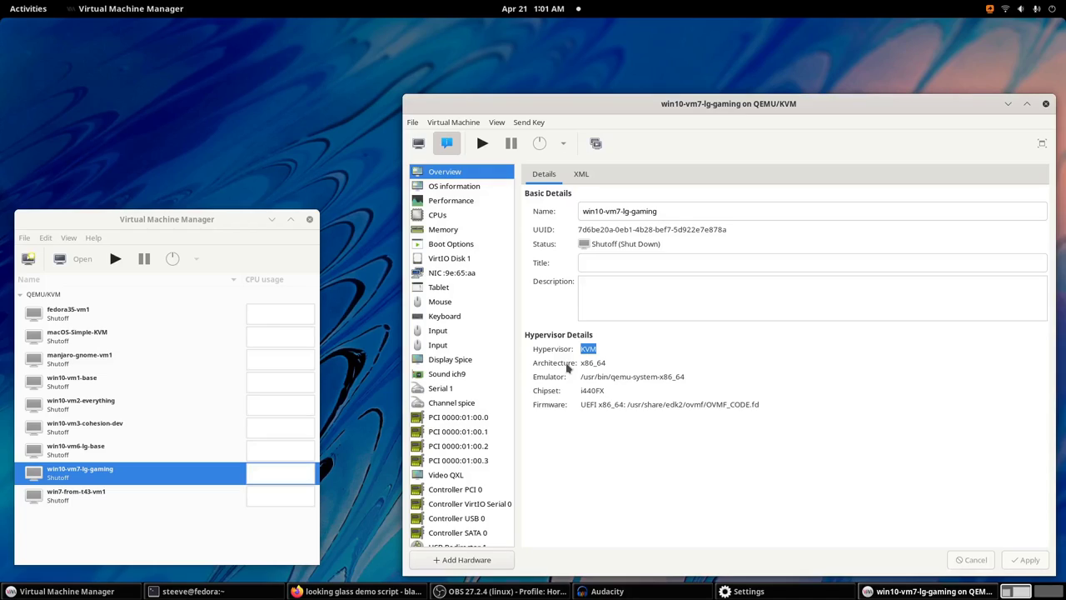
# - Show the graphical console of win10-vm7-lg-gaming and start the virtual machine
pyautogui.click(418, 143)
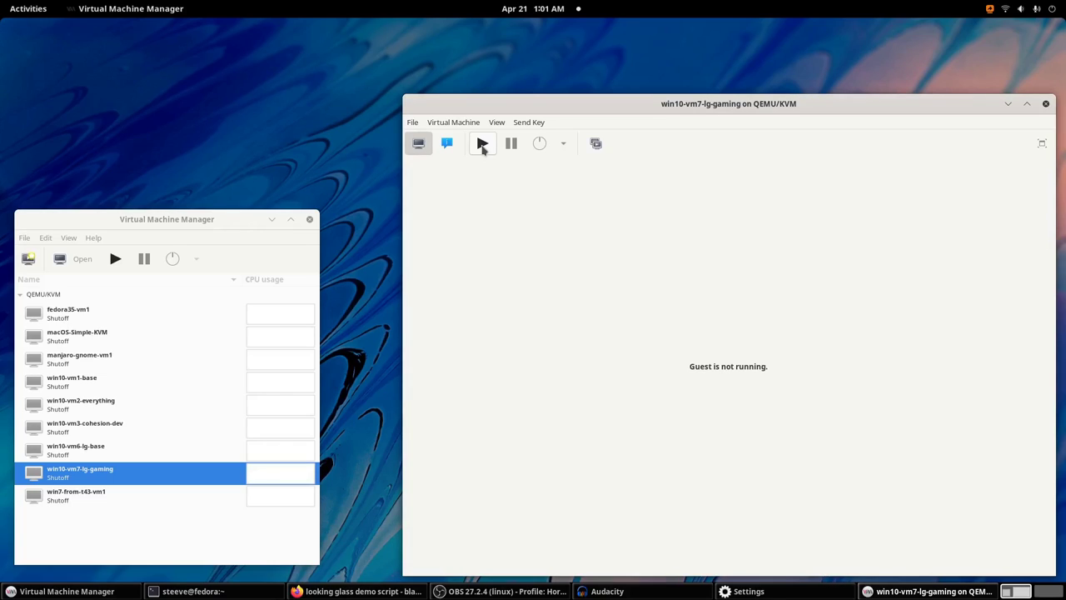
pyautogui.click(482, 144)
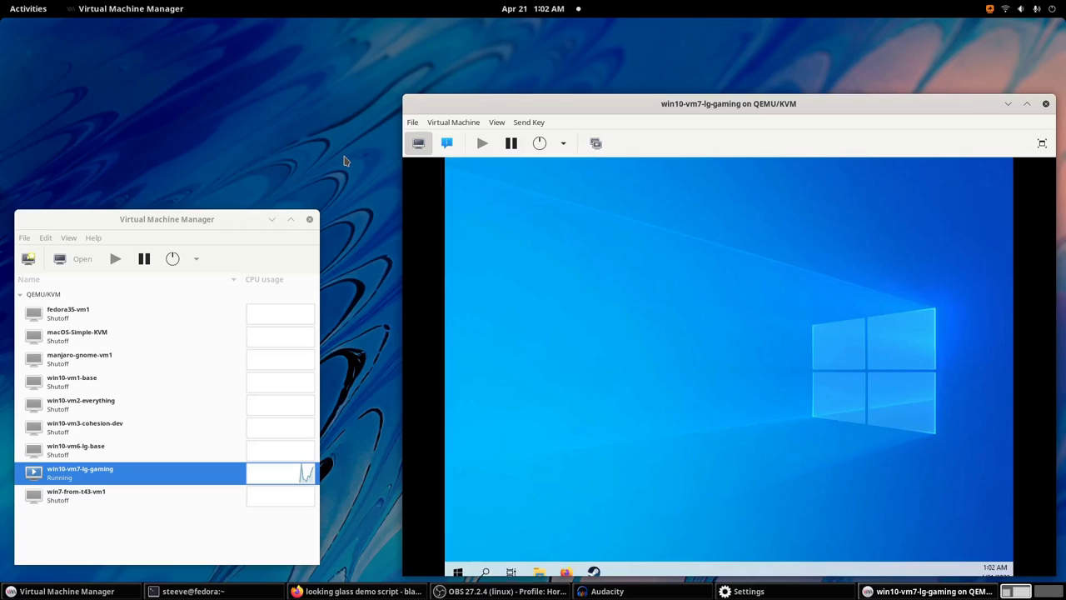
# - Launch the Looking Glass client on the host and display the Windows guest in full screen
pyautogui.press('super')
pyautogui.write('loo')
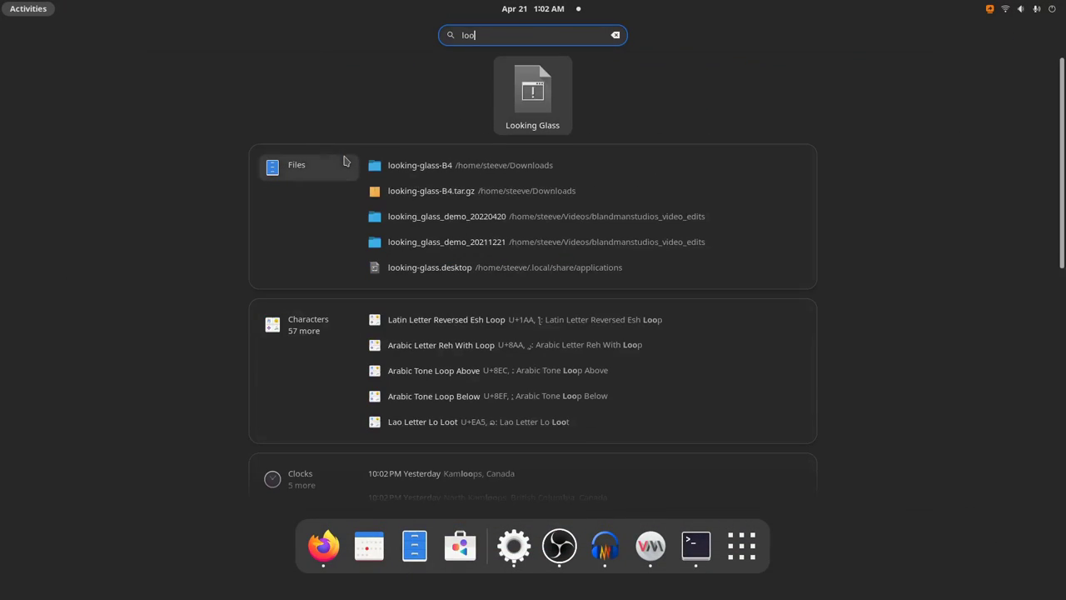
pyautogui.press('Return')
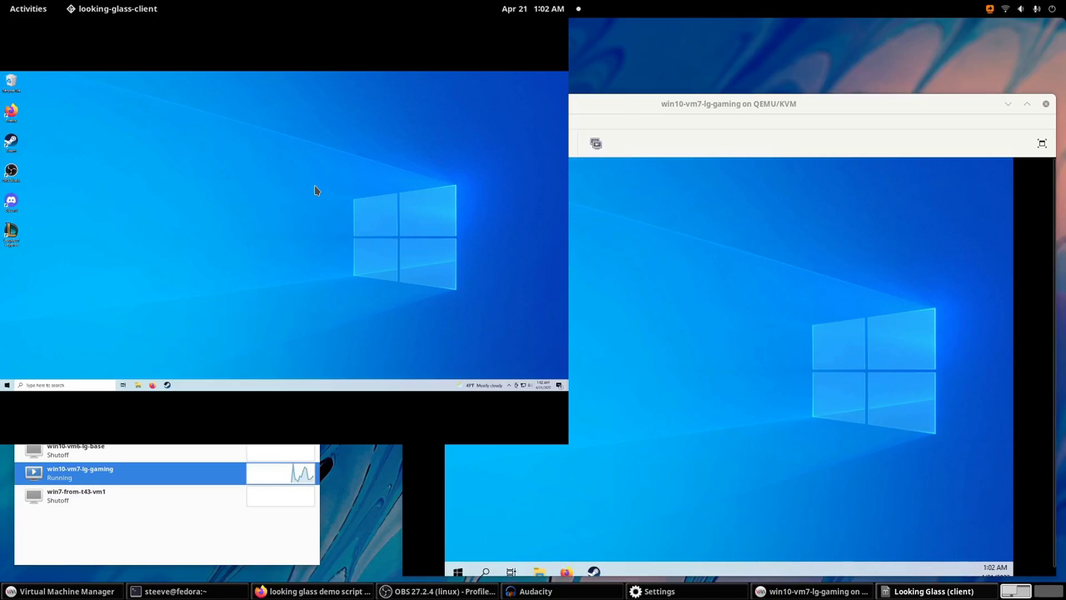
pyautogui.press('Scroll_Lock+f')
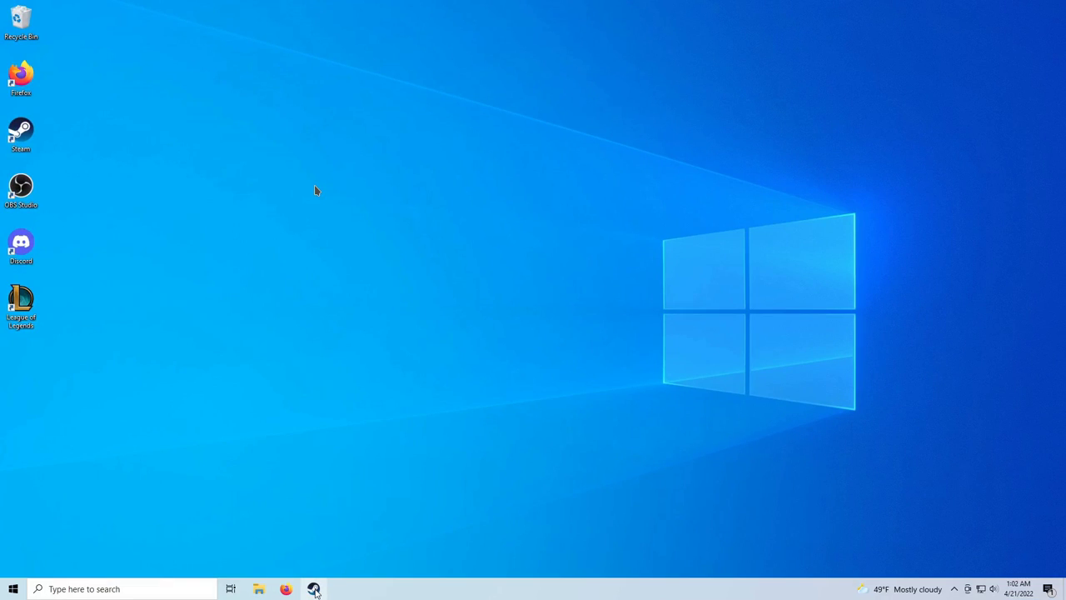
# - Open Steam in the Windows guest, run Halo Infinite and start a custom game match
pyautogui.click(314, 589)
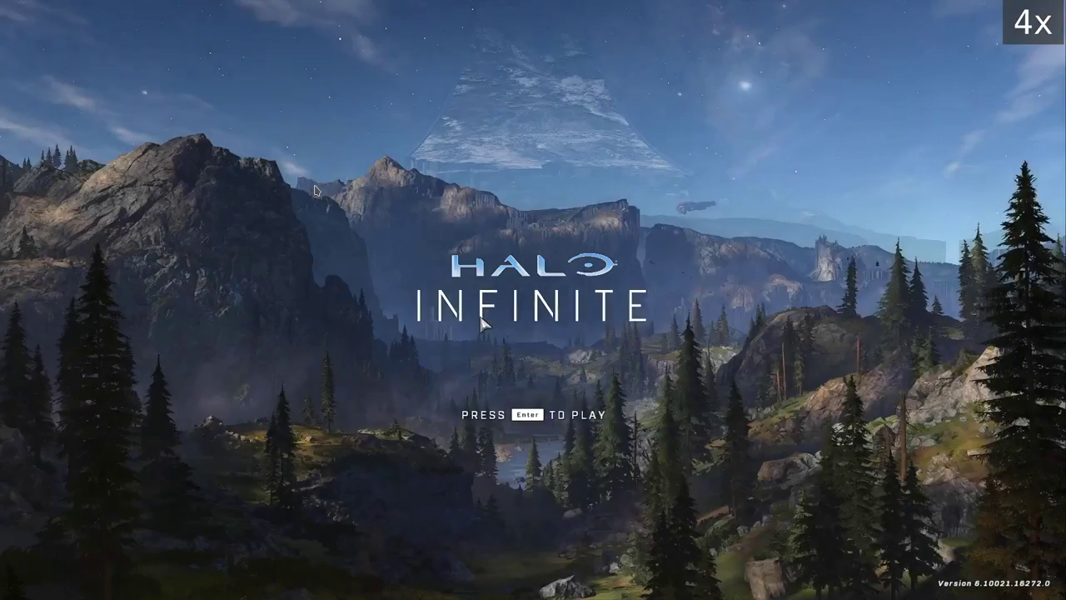
pyautogui.press('Return')
pyautogui.click(75, 434)
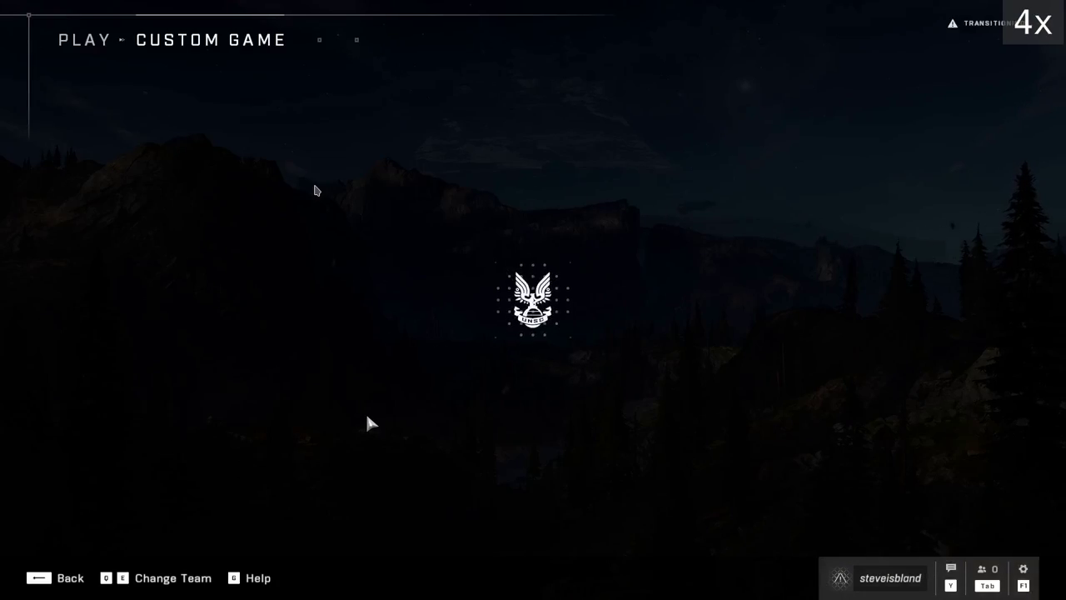
pyautogui.click(238, 431)
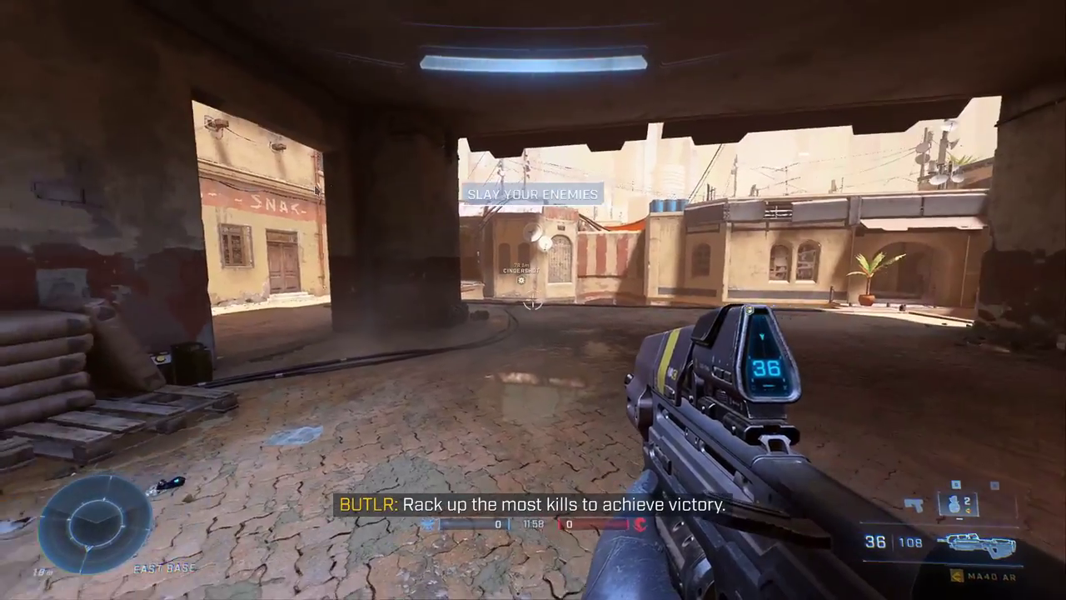
pyautogui.click(533, 300)
pyautogui.click(533, 299)
pyautogui.press('r')
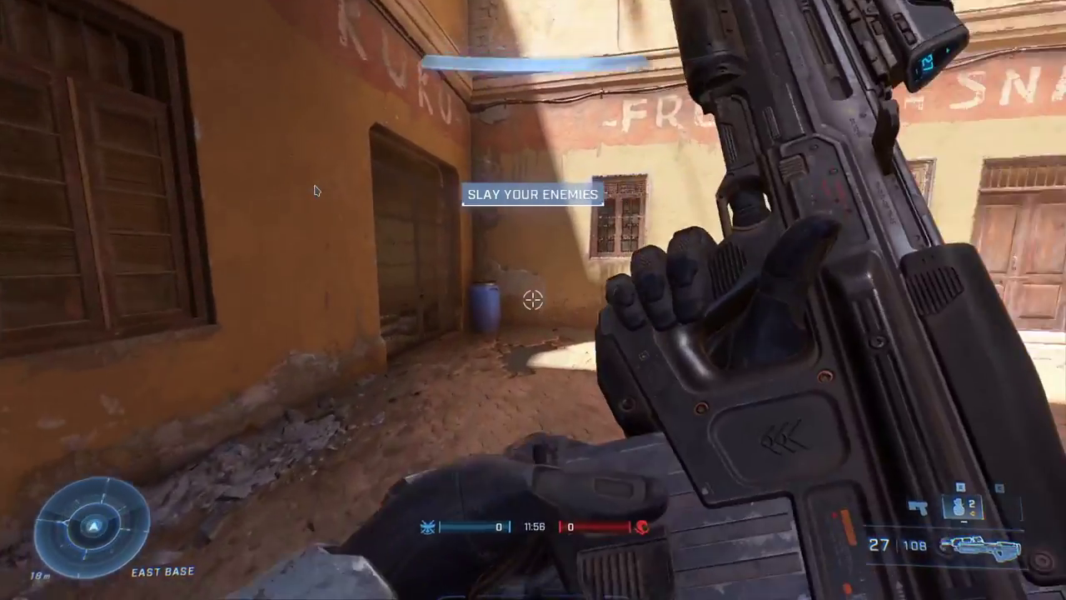
pyautogui.press('w')
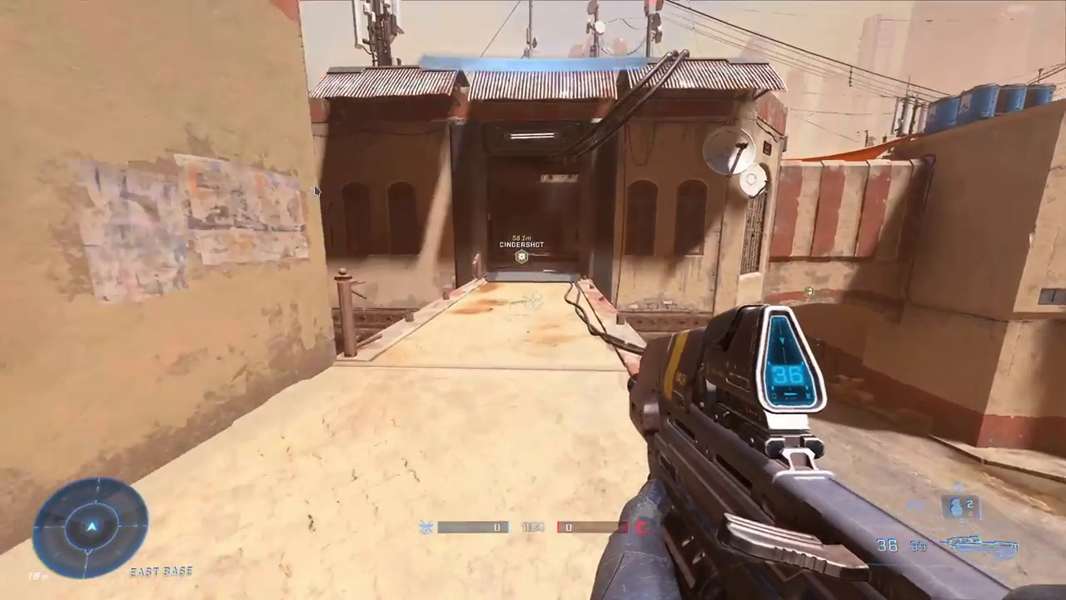
pyautogui.press('w')
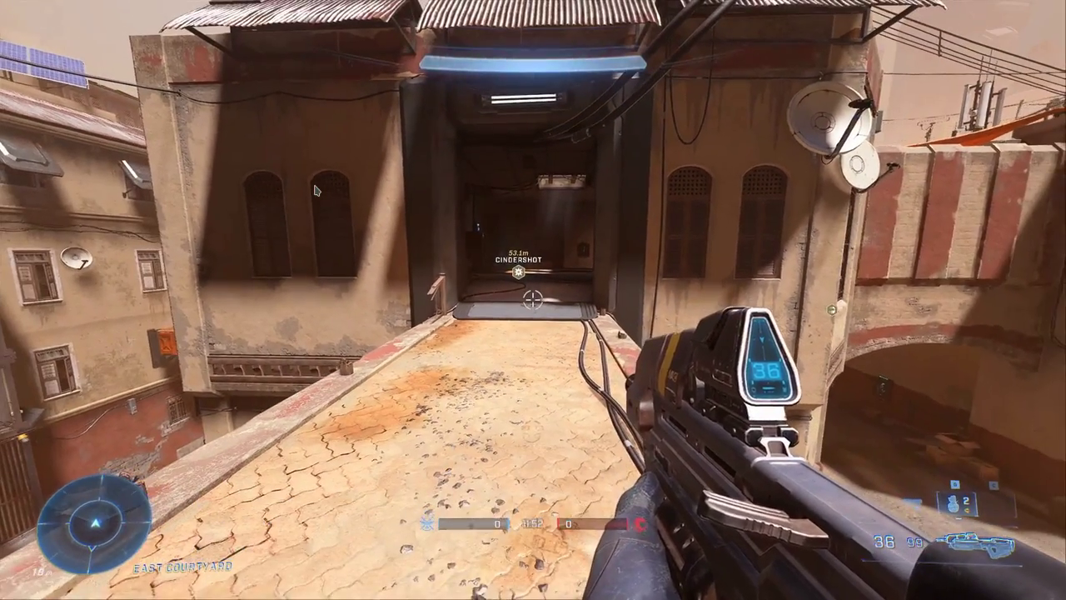
pyautogui.press('w')
# - Pause the match, exit Halo Infinite through Steam and return the Looking Glass client to windowed mode
pyautogui.press('Escape')
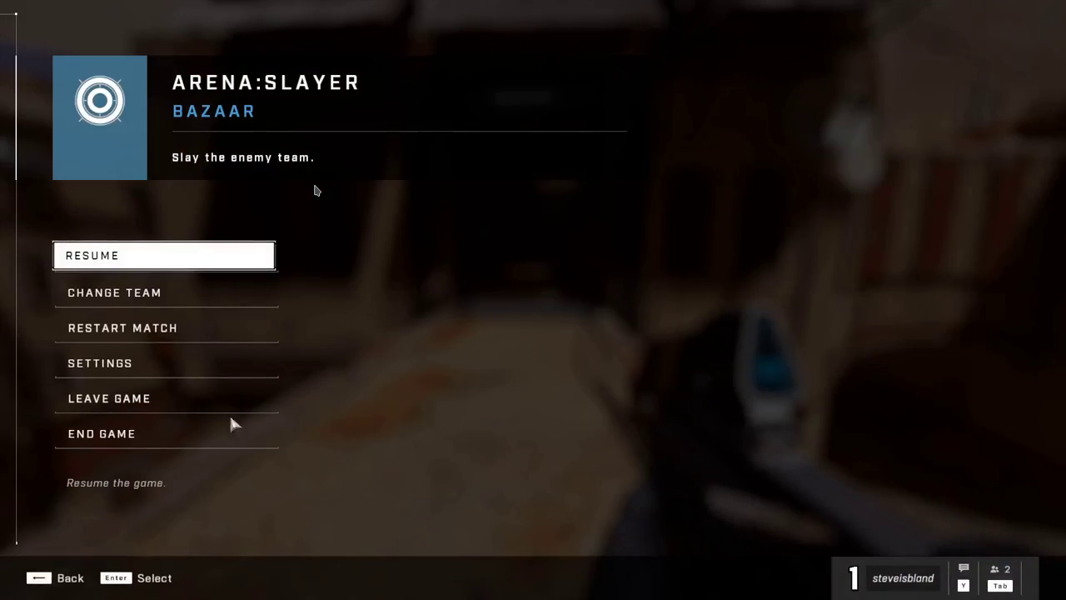
pyautogui.hotkey('alt', 'Tab')
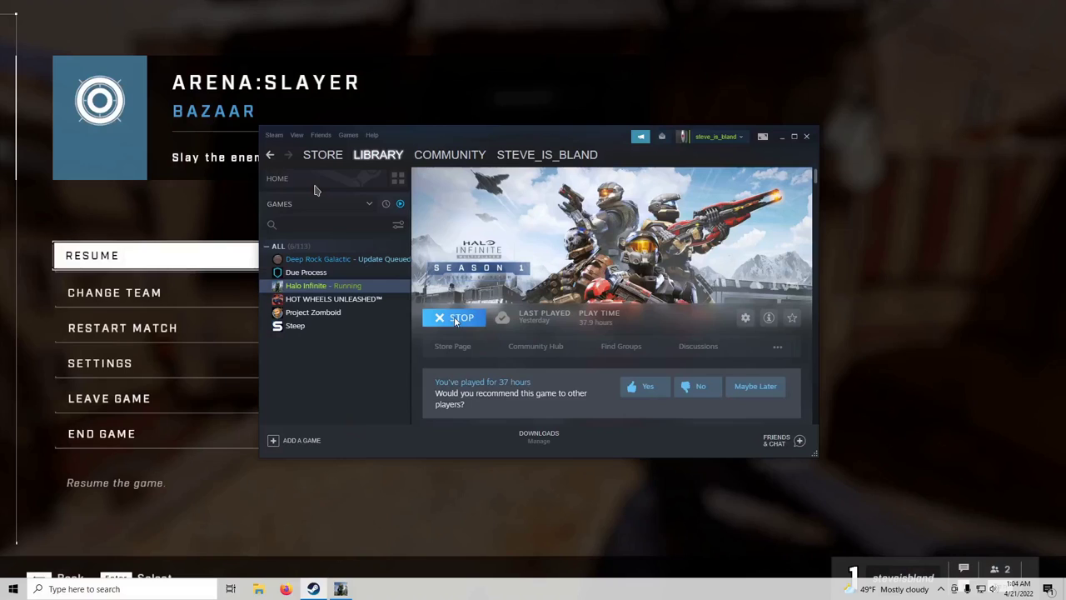
pyautogui.click(458, 319)
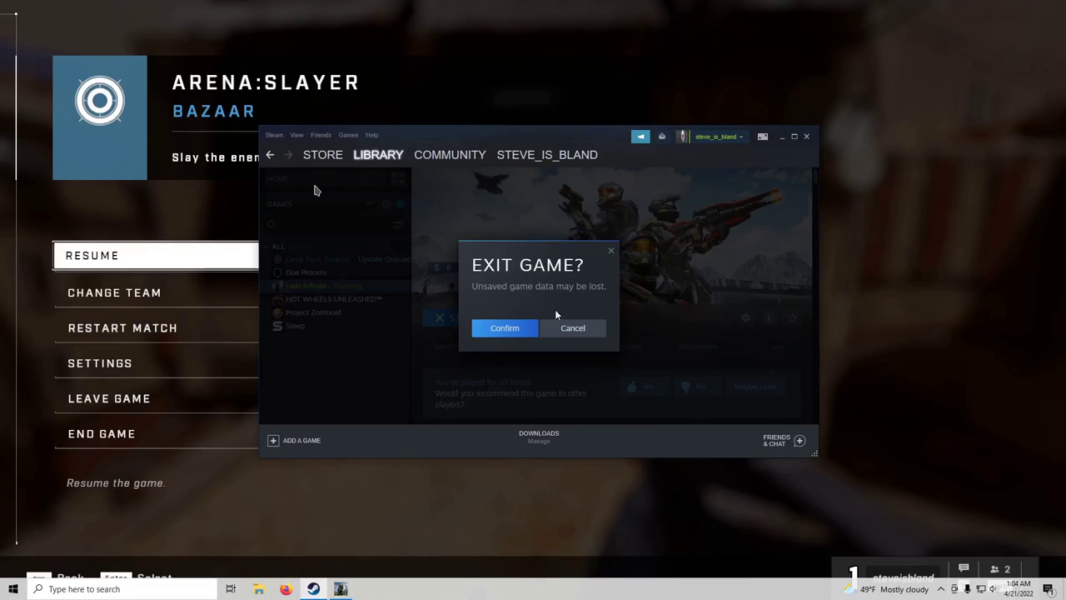
pyautogui.click(517, 326)
pyautogui.press('Scroll_Lock+f')
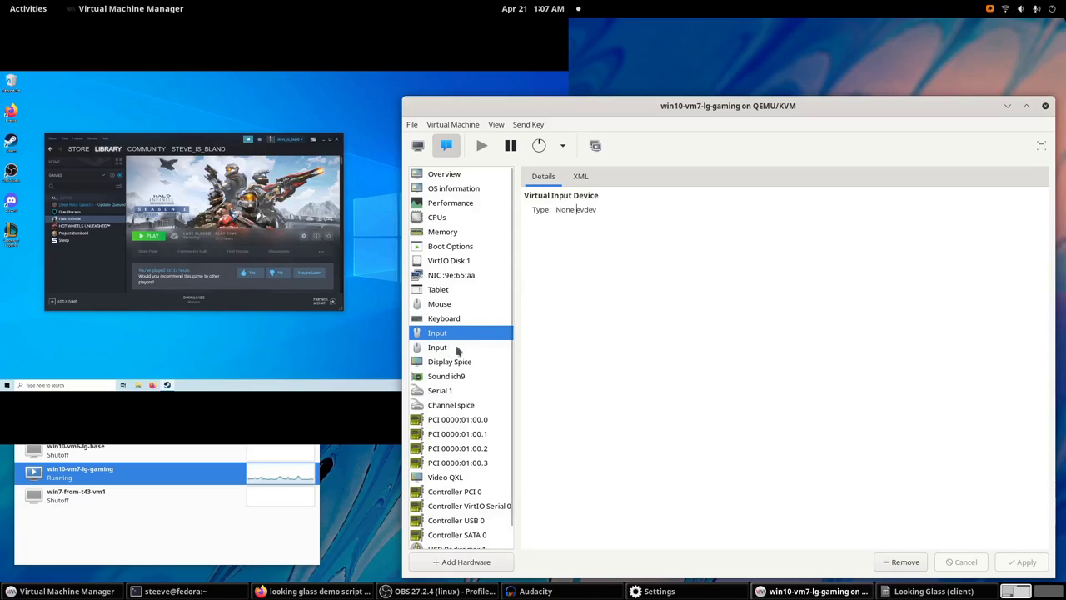
# - Inspect the XML of the virtual machine's evdev mouse and keyboard inputs, highlighting the keyboard's grabToggle attribute
pyautogui.click(581, 176)
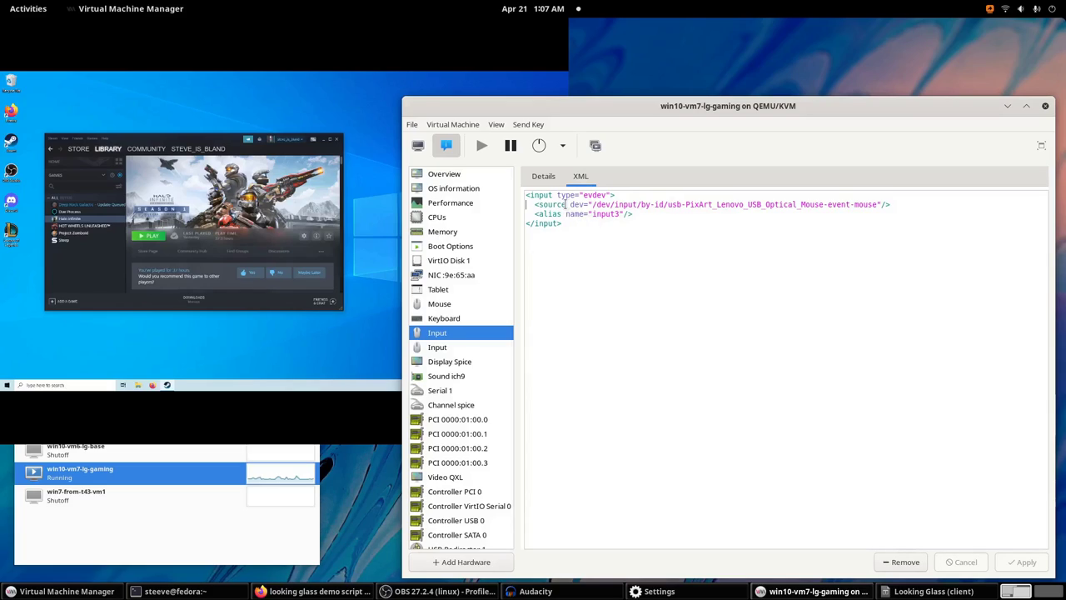
pyautogui.click(450, 348)
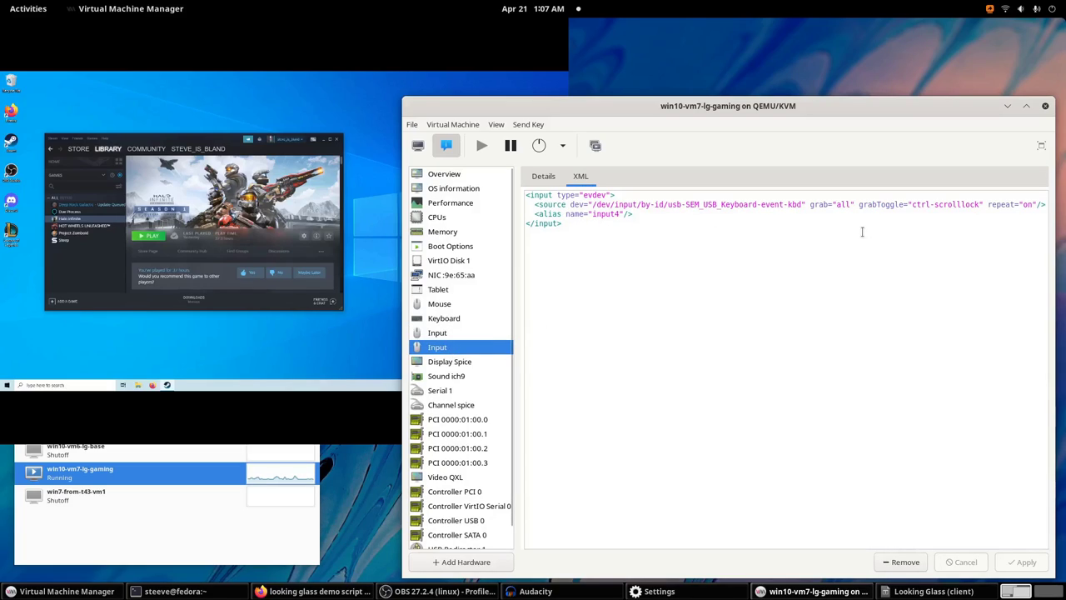
pyautogui.moveTo(859, 204); pyautogui.dragTo(987, 204)
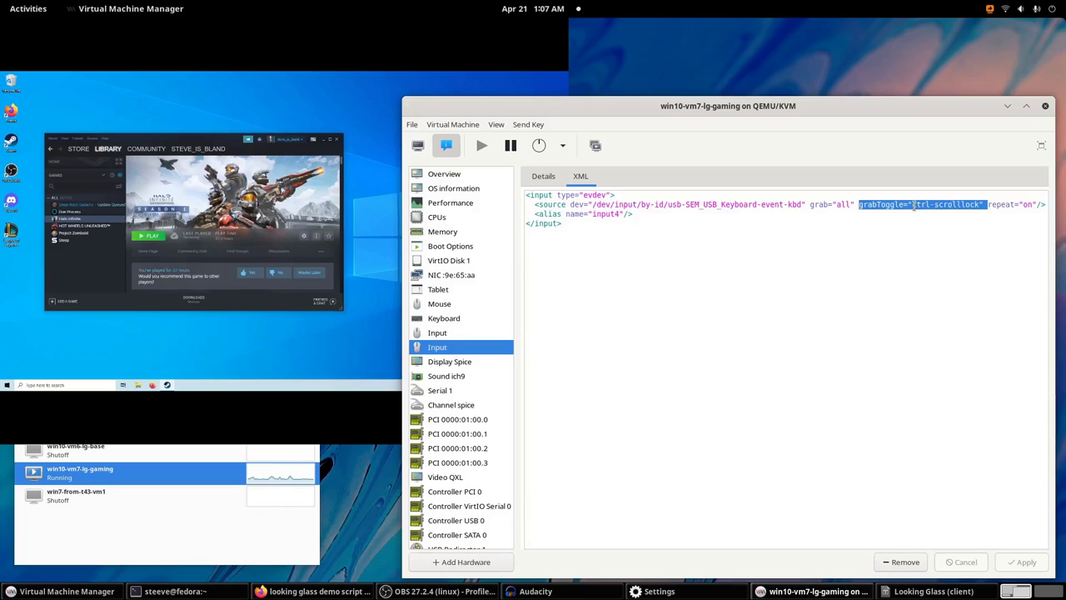
pyautogui.click(906, 245)
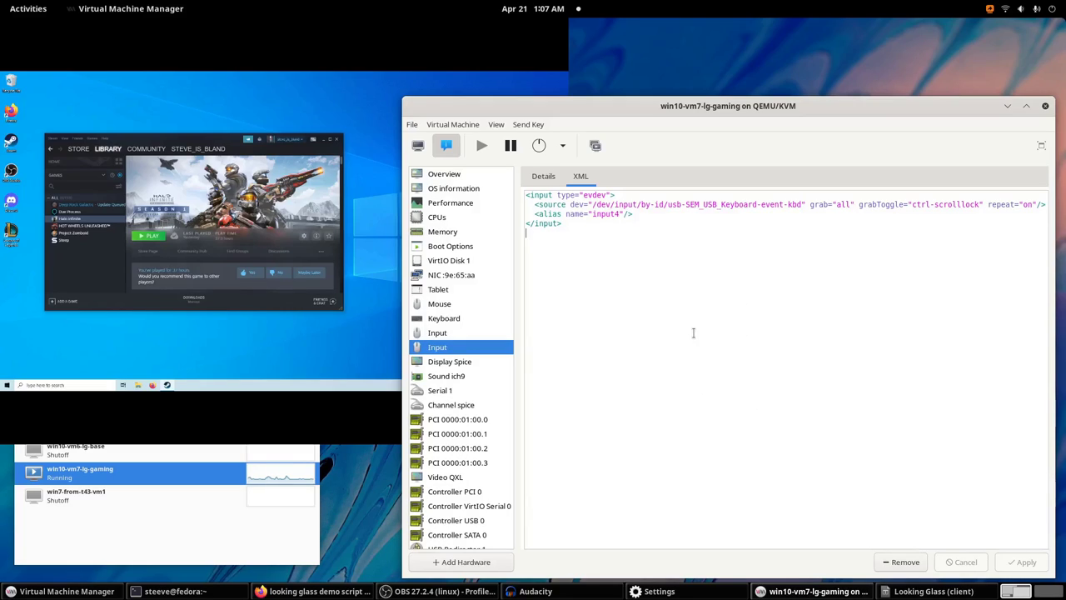
# - Hand the mouse and keyboard over to the Windows guest and move its Steam window slightly
pyautogui.press('Scroll_Lock')
pyautogui.press('ctrl')
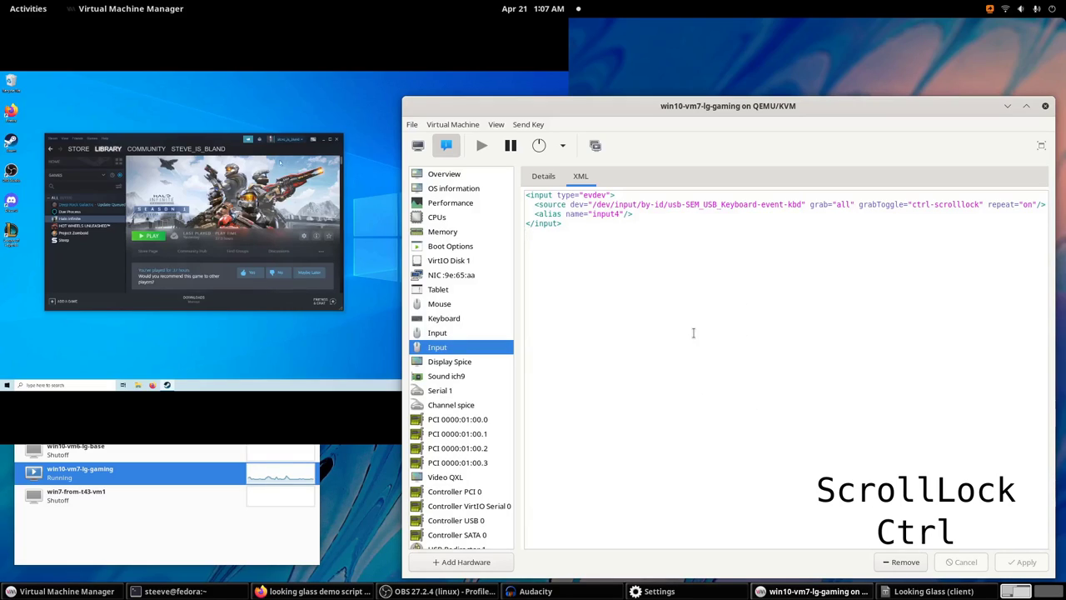
pyautogui.moveTo(222, 139)
pyautogui.mouseDown()
pyautogui.moveTo(228, 150)
pyautogui.moveTo(226, 138)
pyautogui.mouseUp()
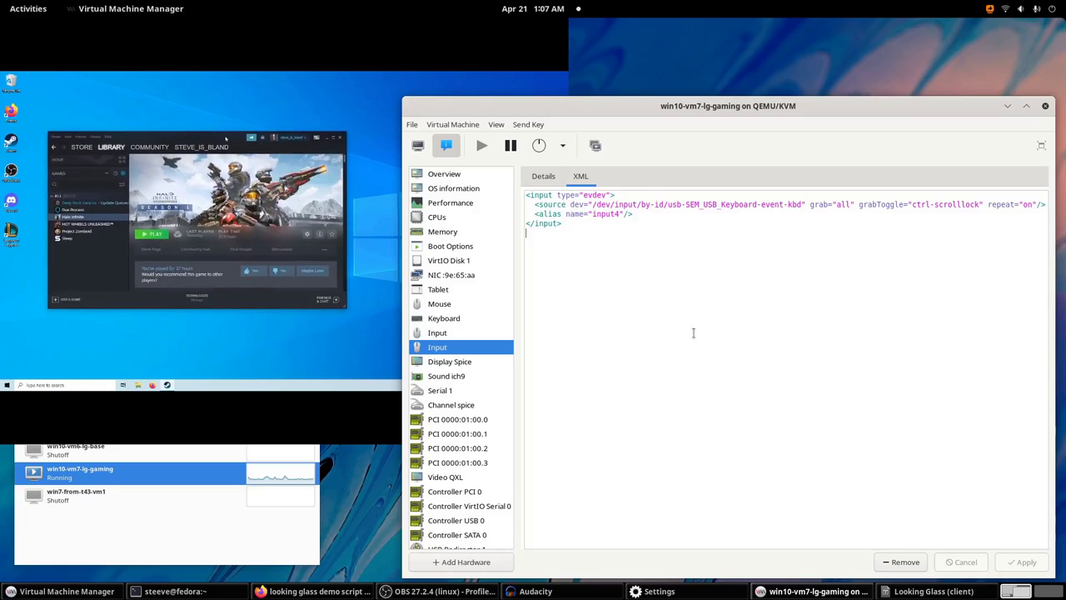
# - Return mouse and keyboard control to the Fedora host, search its activities overview for "keyboard", and dismiss the search
pyautogui.press('Scroll_Lock')
pyautogui.press('ctrl')
pyautogui.press('super')
pyautogui.write('keyboard')
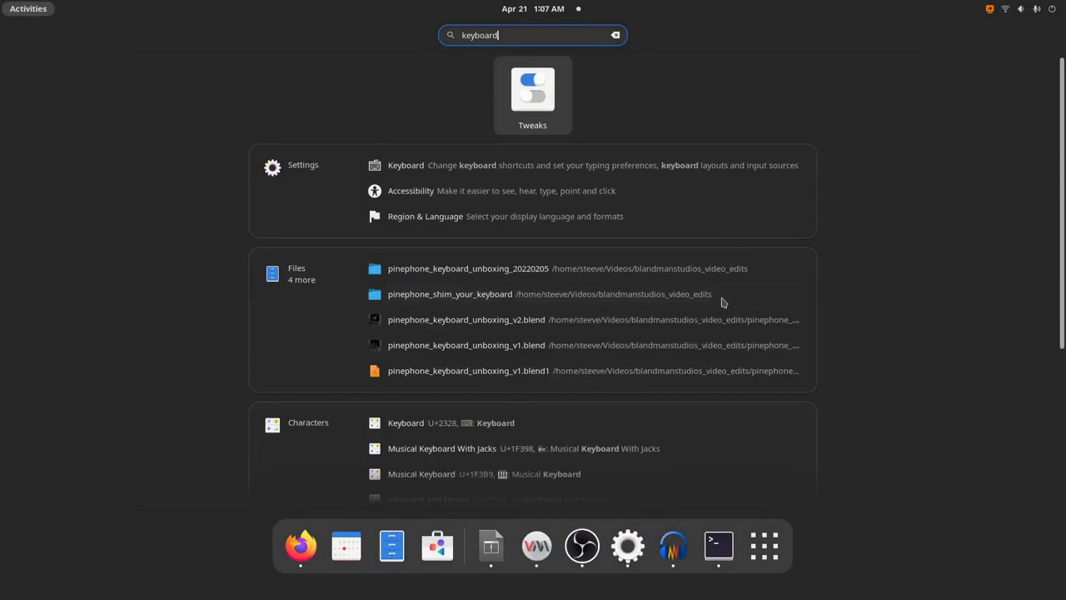
pyautogui.press('Escape')
pyautogui.press('Escape')
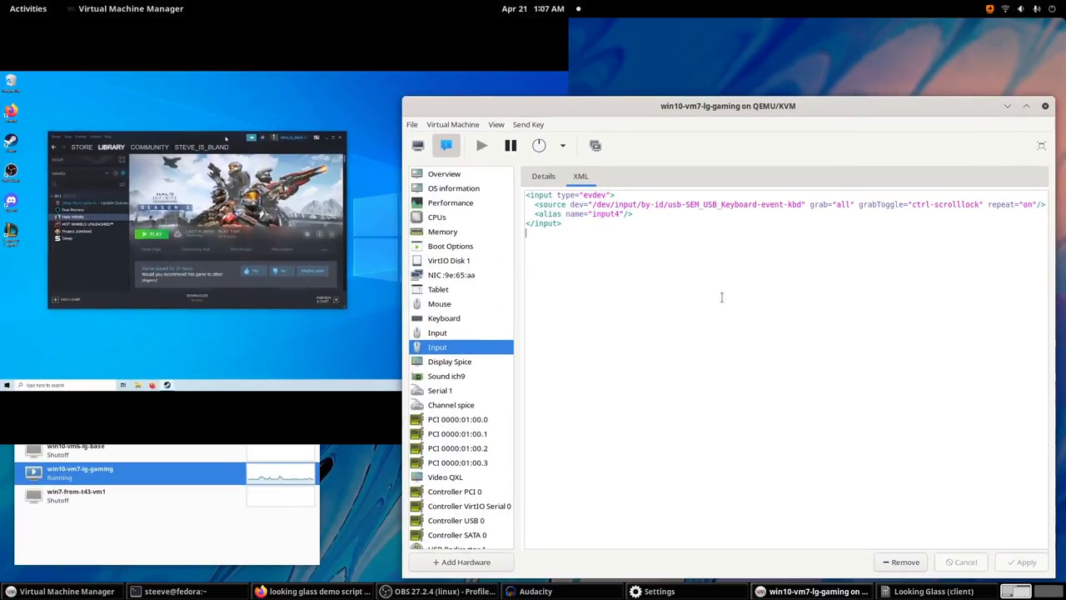
# - Switch input to the Windows guest, search its Start menu for "keyboard", dismiss the search and return control to the host
pyautogui.press('Scroll_Lock')
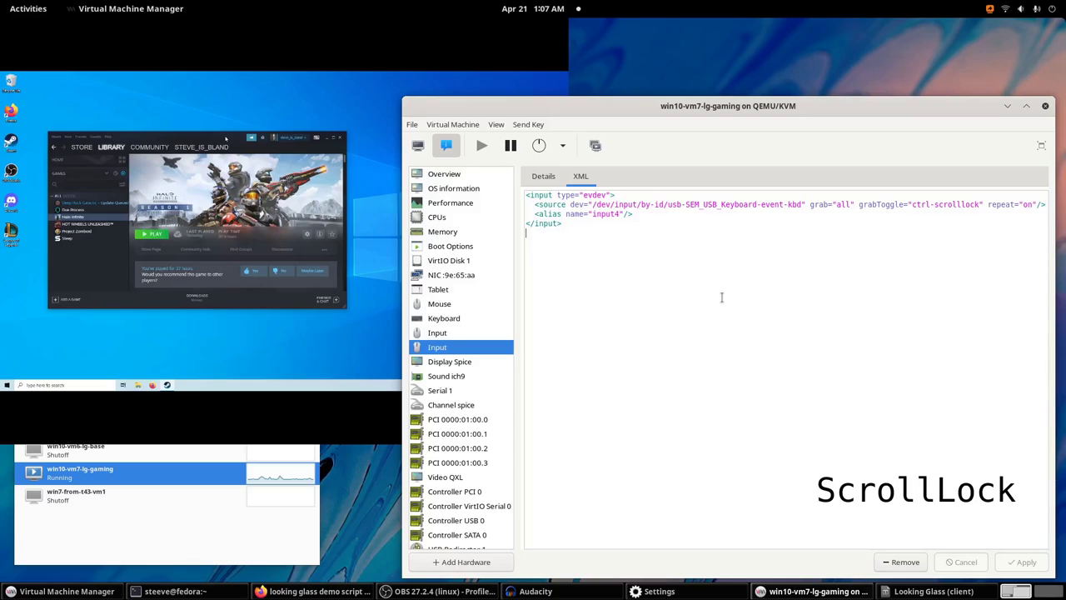
pyautogui.press('ctrl')
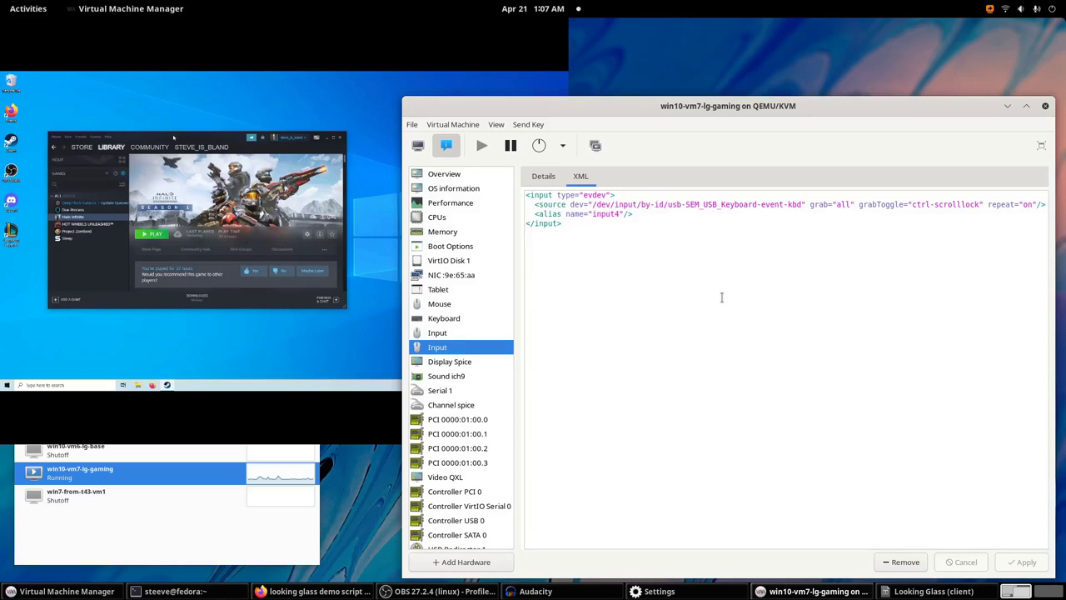
pyautogui.press('super')
pyautogui.write('keyboard')
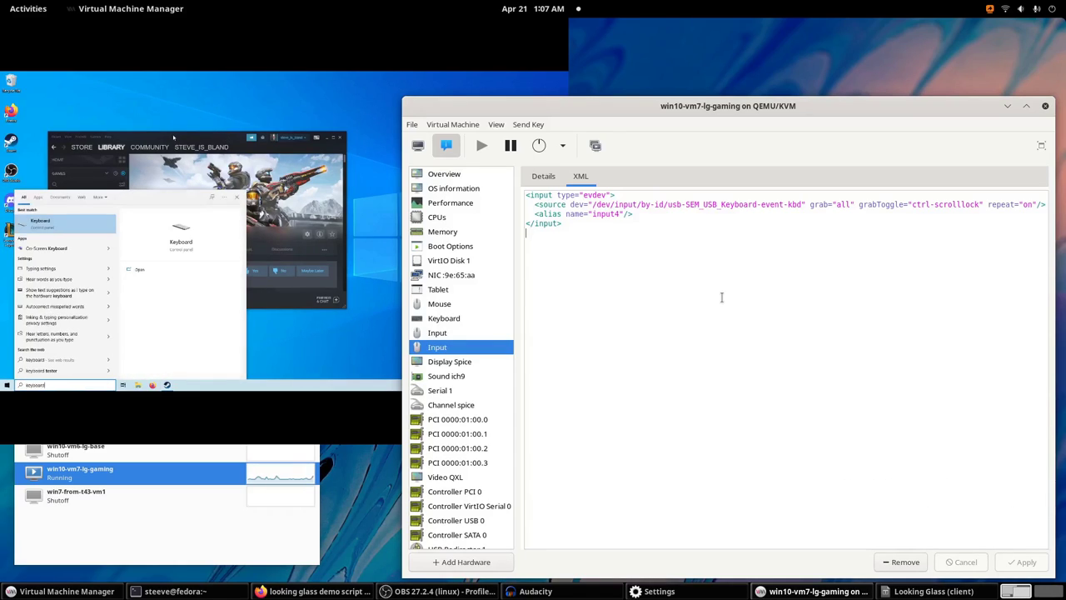
pyautogui.press('Escape')
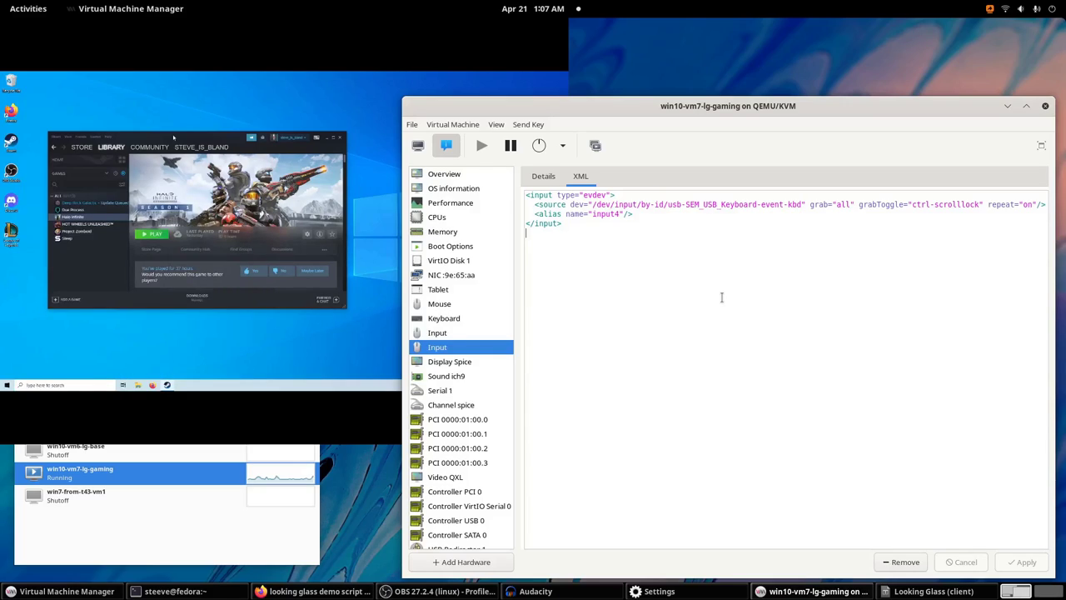
pyautogui.press('Scroll_Lock')
pyautogui.press('ctrl')
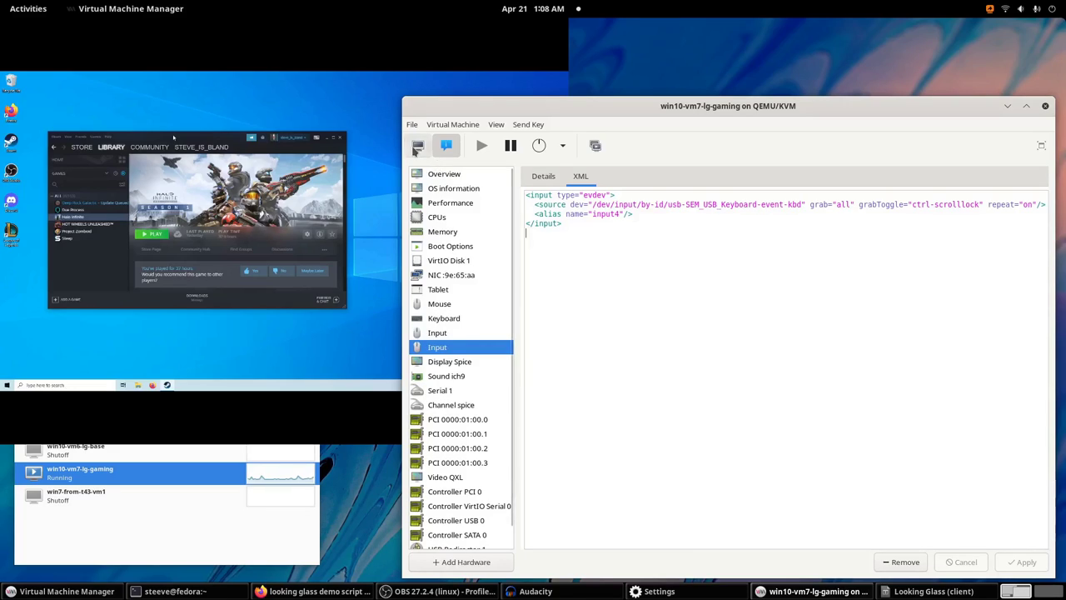
# - Show the virtual machine's graphical console again and minimize its window
pyautogui.click(418, 147)
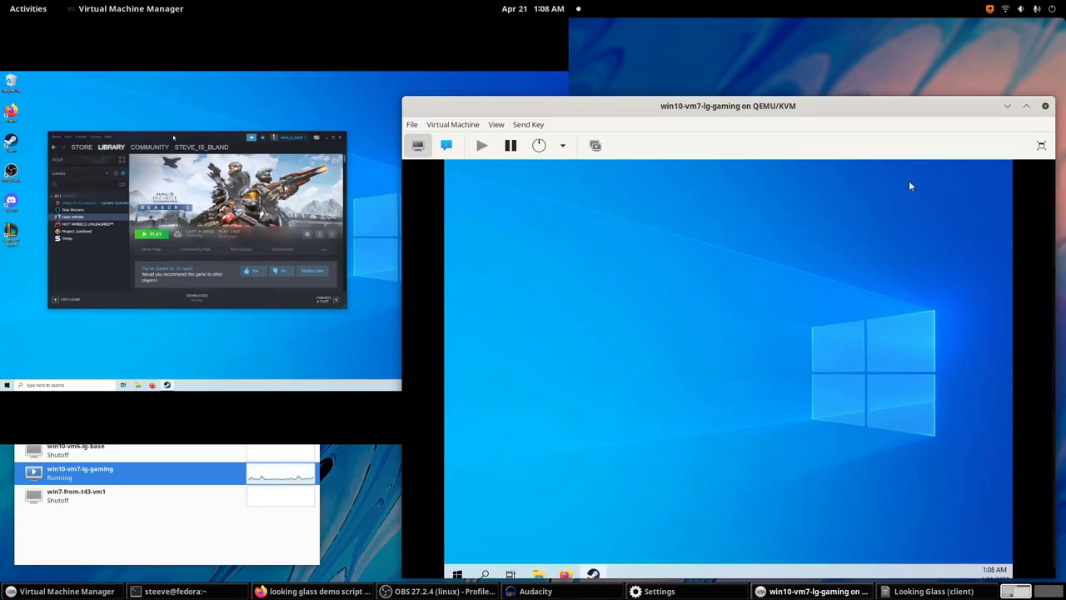
pyautogui.click(1008, 106)
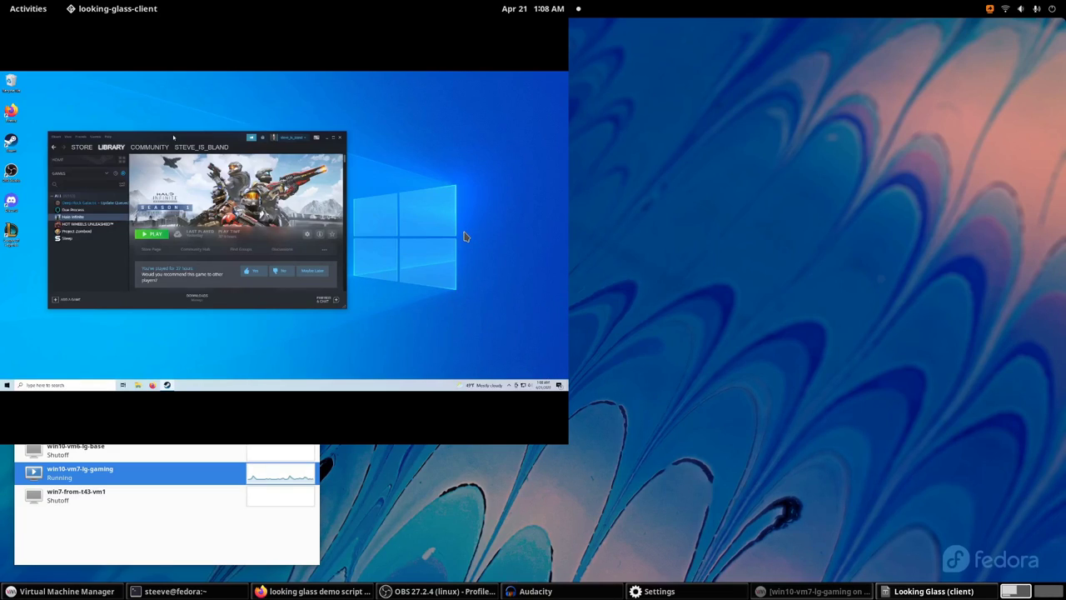
# - Display the Looking Glass client's overlay listing its keyboard shortcuts
pyautogui.press('Scroll_Lock')
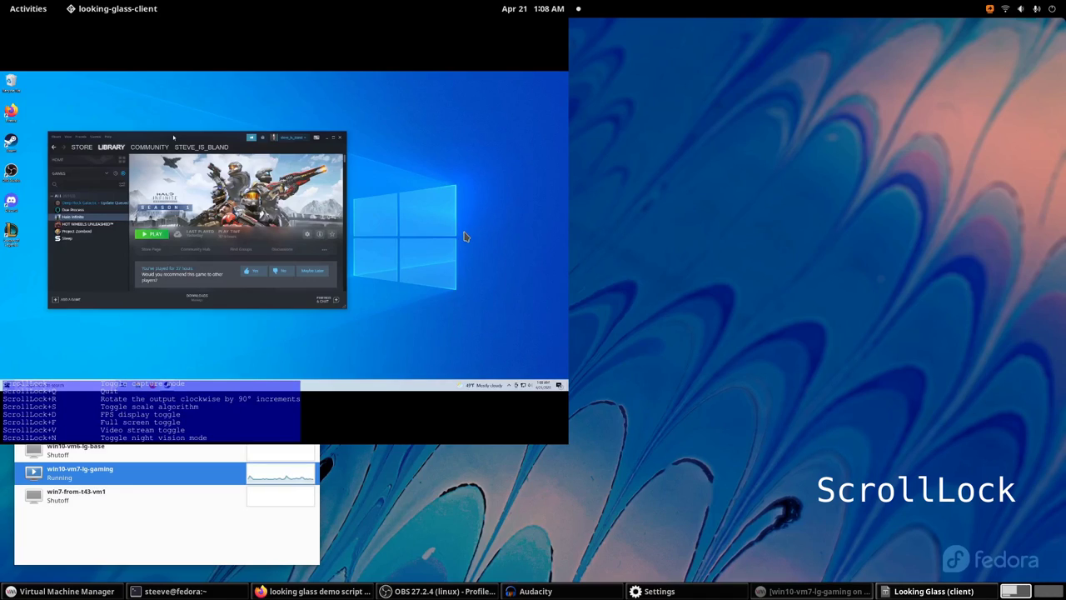
# - Switch the Looking Glass client to full screen, hand input to the Windows guest, and move the Steam window slightly
pyautogui.press('Scroll_Lock+f')
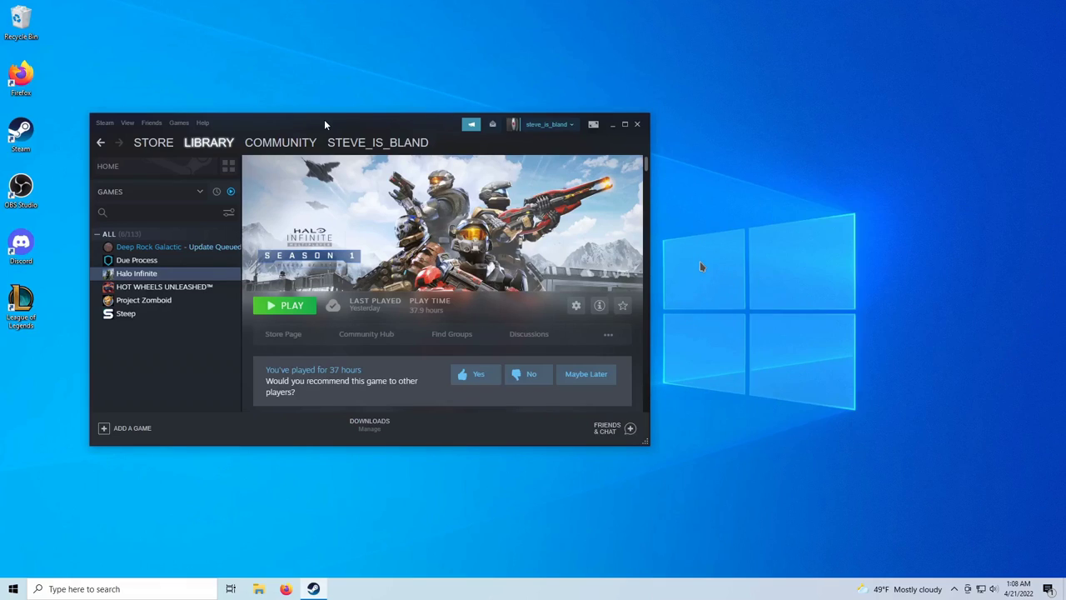
pyautogui.press('Scroll_Lock')
pyautogui.press('ctrl')
pyautogui.moveTo(380, 130); pyautogui.dragTo(409, 134)
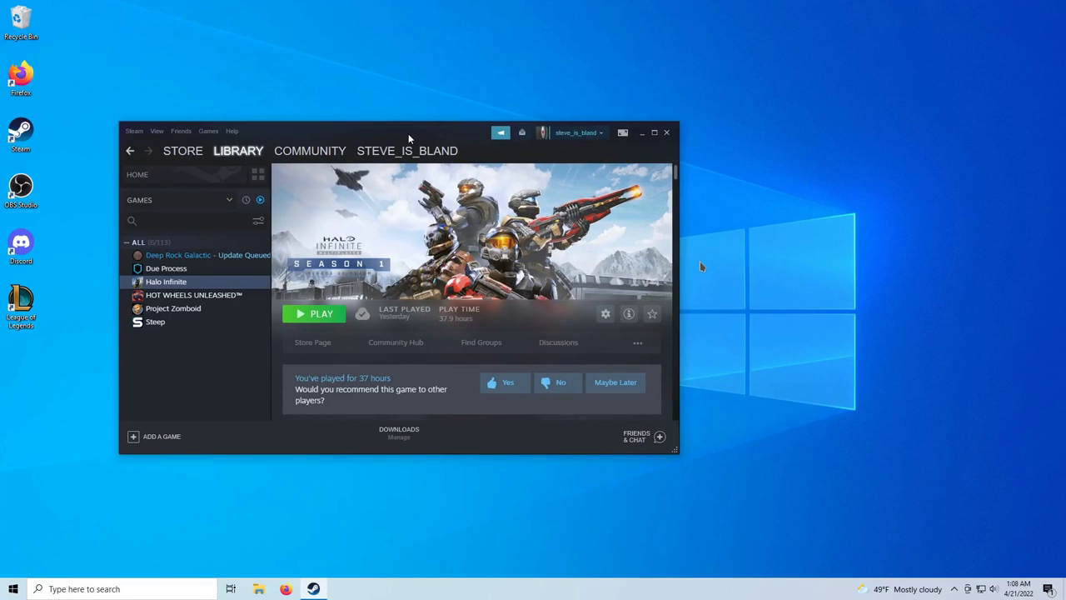
pyautogui.click(741, 187)
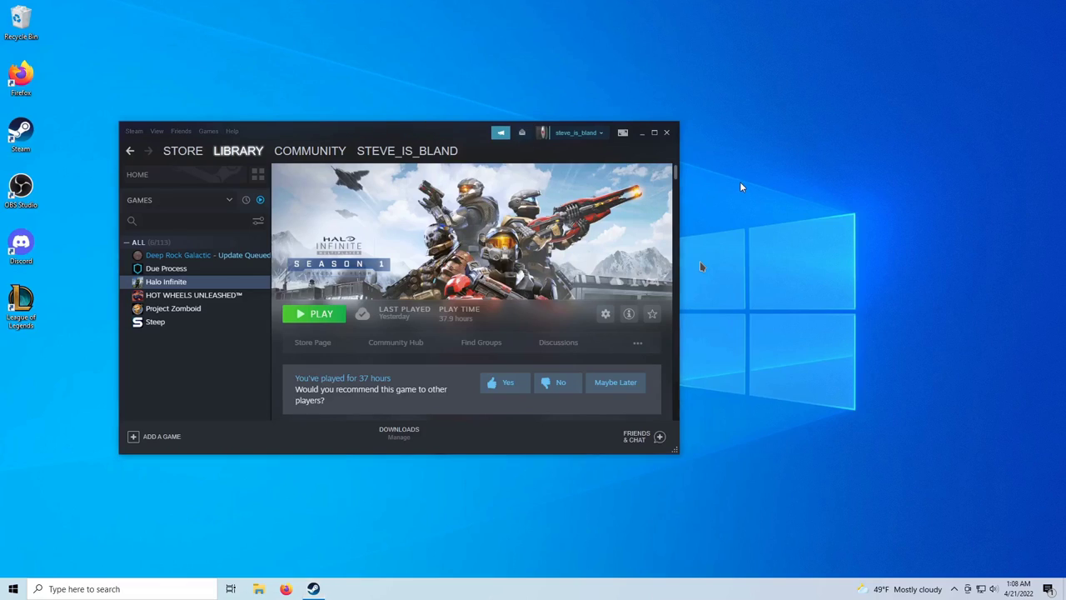
# - Try the full-screen toggle while the guest holds the input, return control to the Fedora host, and leave full screen
pyautogui.press('Scroll_Lock')
pyautogui.press('f')
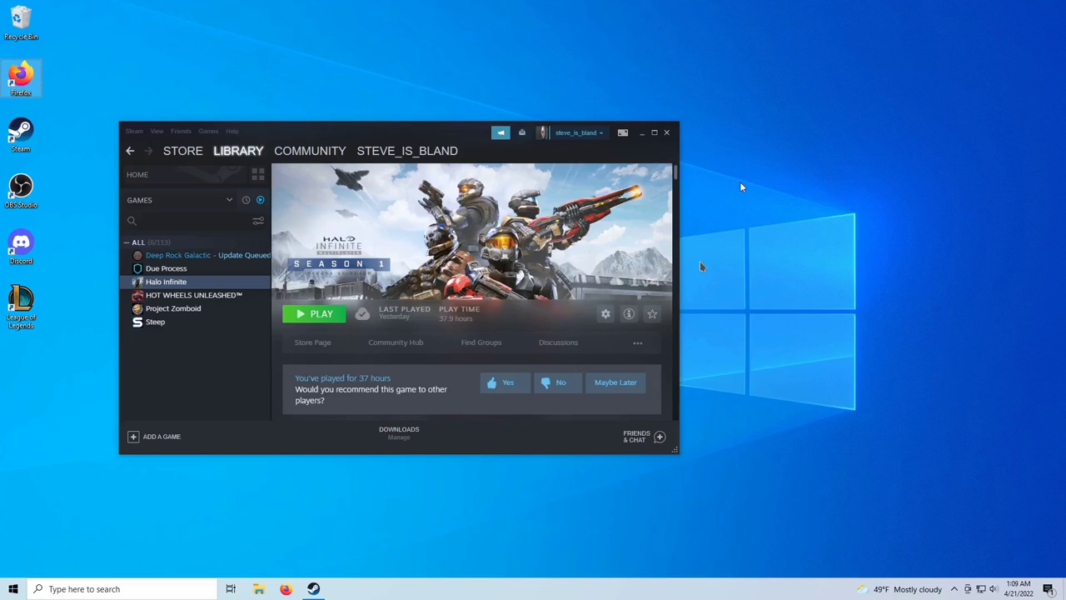
pyautogui.press('Scroll_Lock')
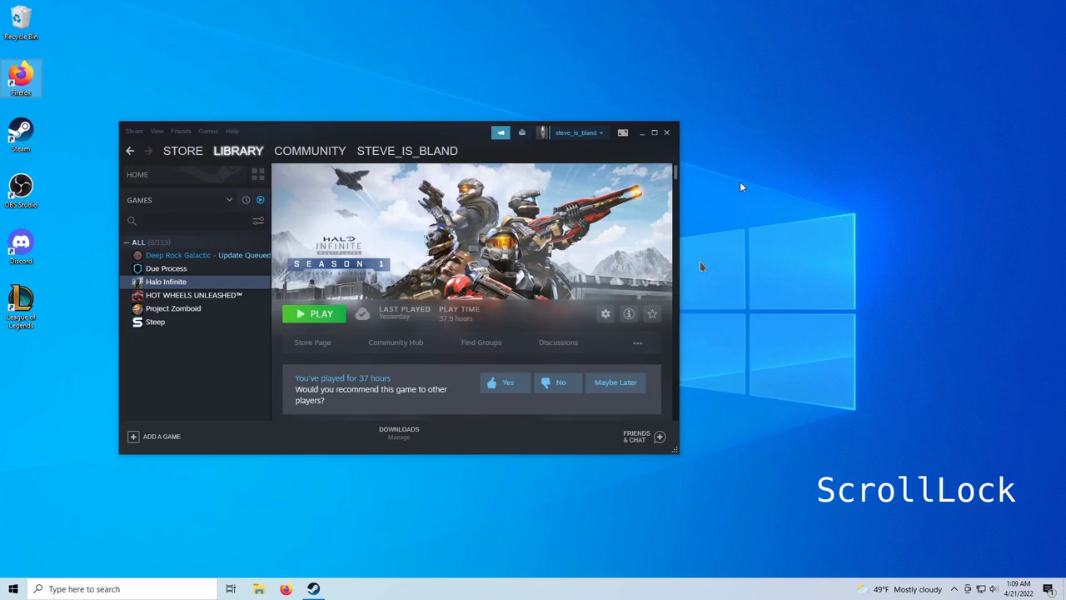
pyautogui.press('ctrl')
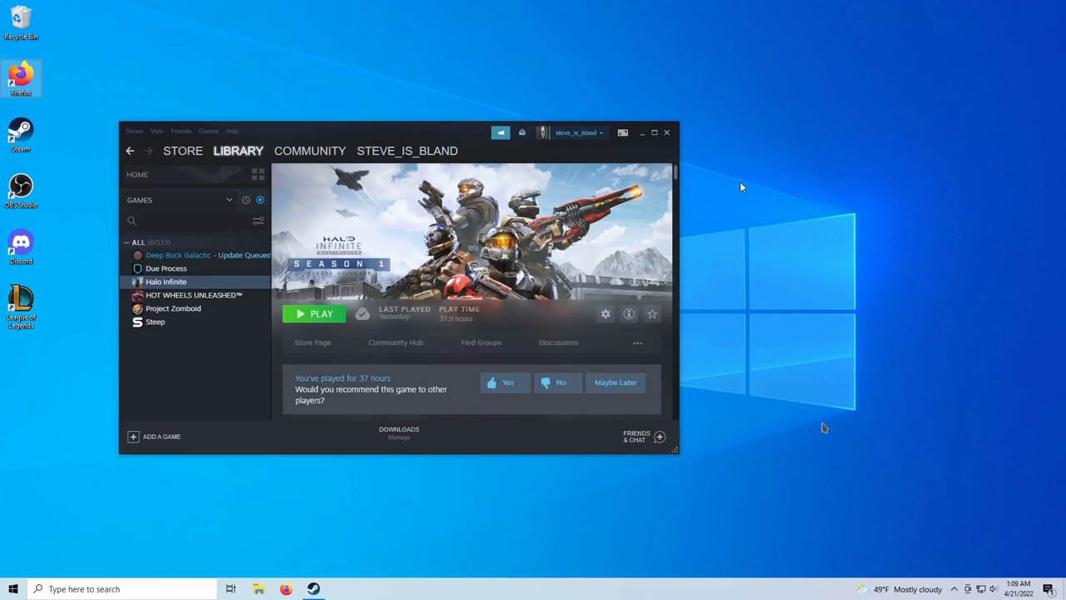
pyautogui.press('Scroll_Lock+f')
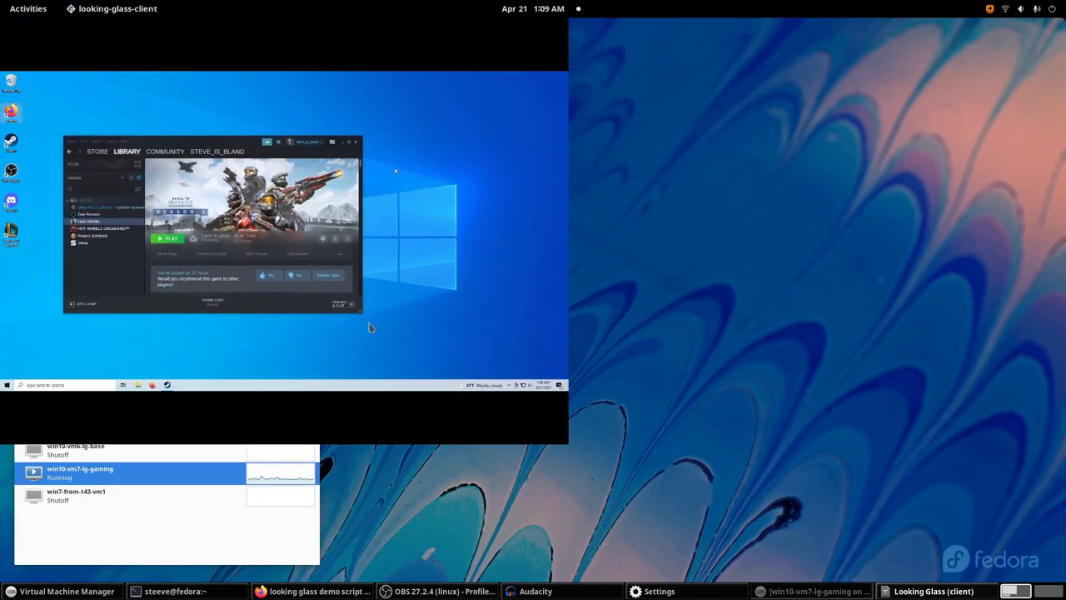
# - Focus Virtual Machine Manager, try the Looking Glass full-screen shortcut there, and reselect win10-vm7-lg-gaming
pyautogui.click(300, 559)
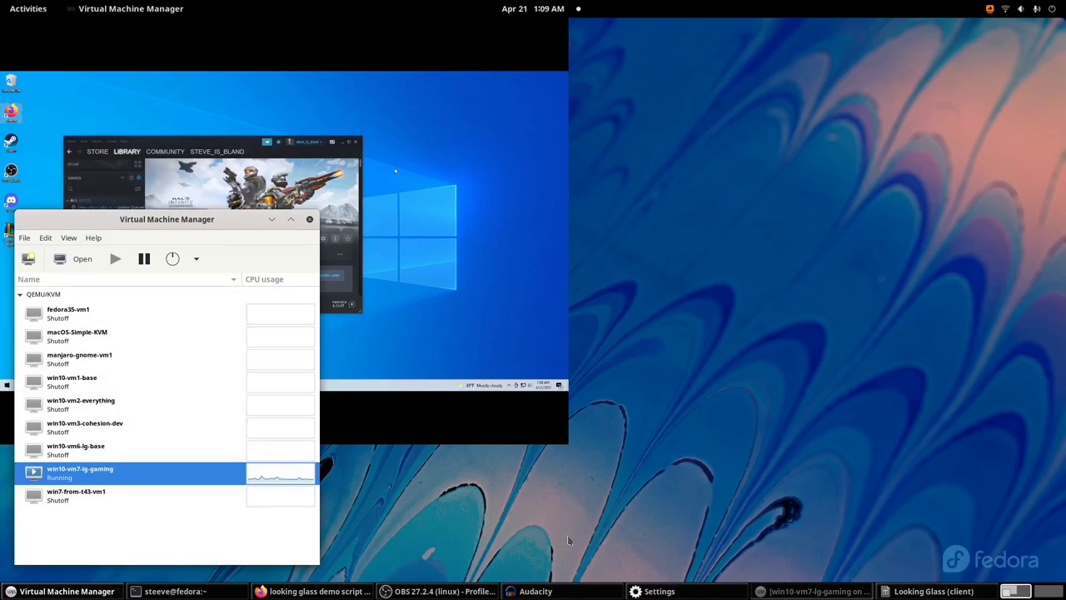
pyautogui.press('Scroll_Lock')
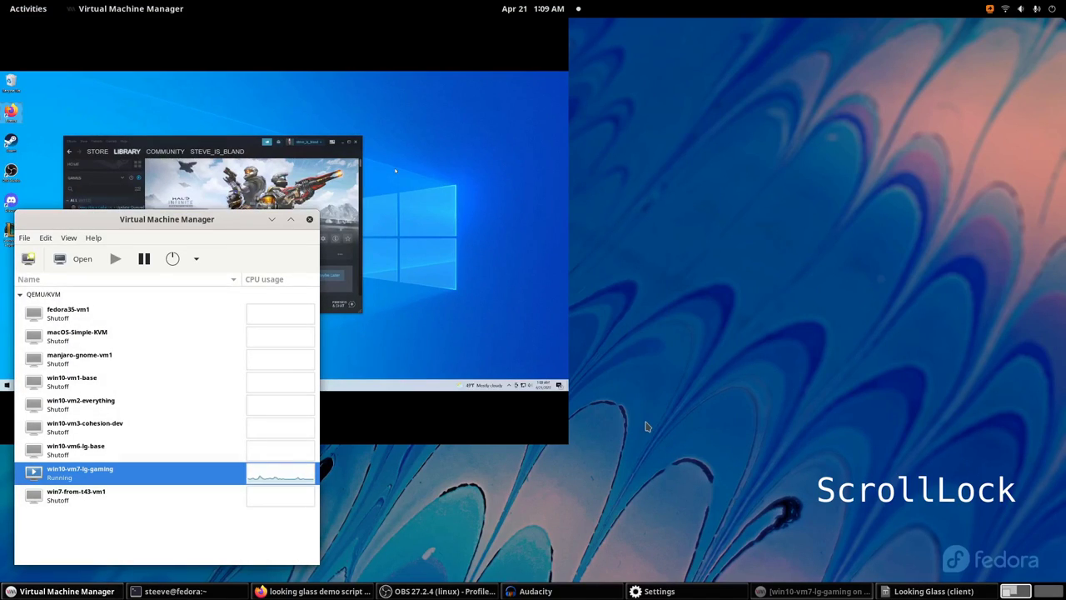
pyautogui.press('f')
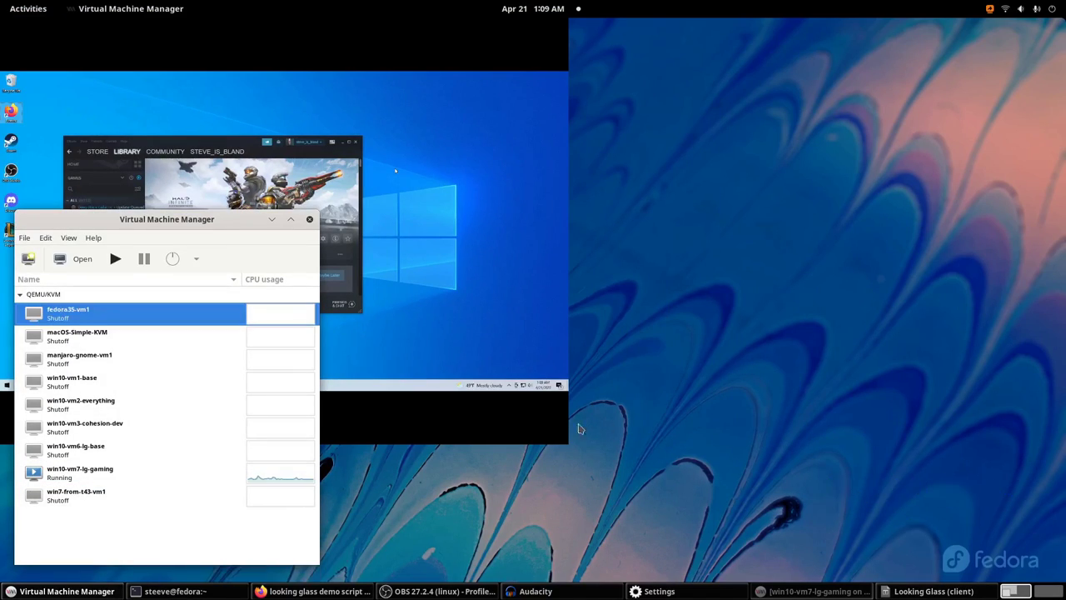
pyautogui.click(138, 473)
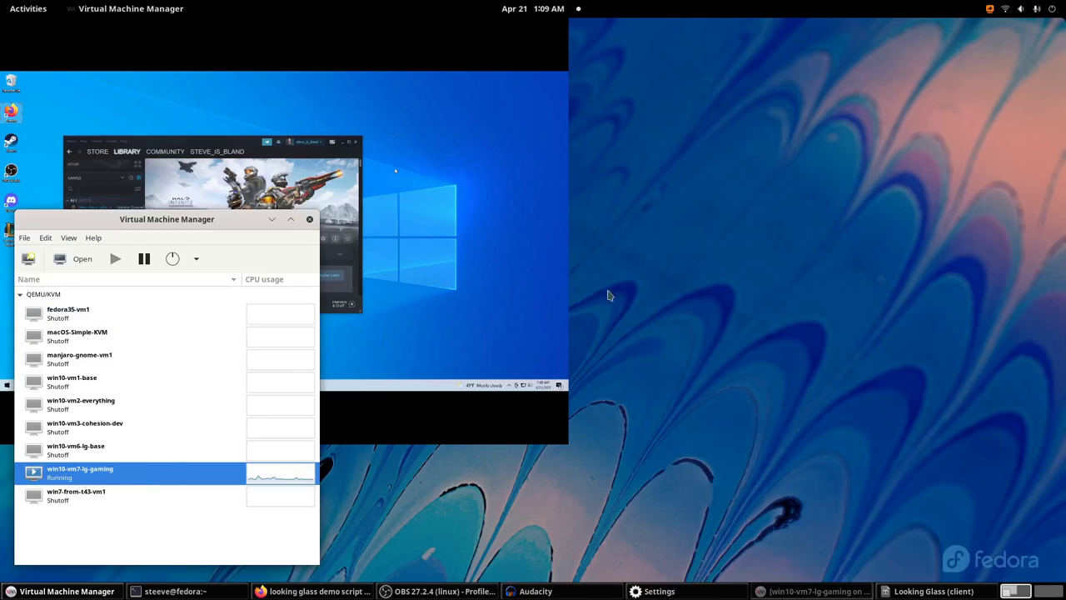
# - Focus the Looking Glass client and toggle its full-screen mode on and off again
pyautogui.click(442, 230)
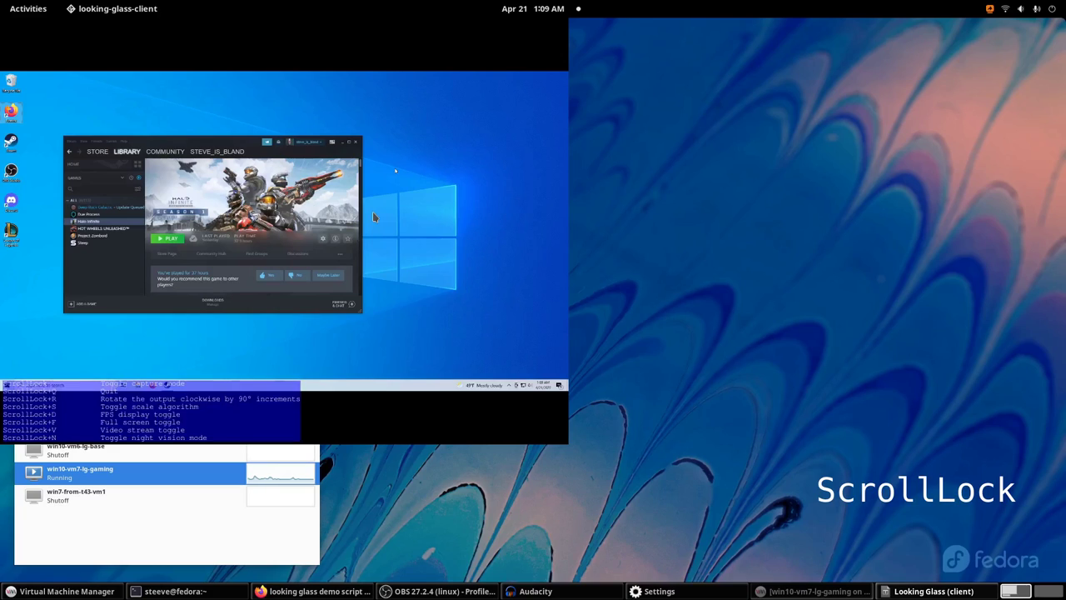
pyautogui.press('Scroll_Lock+f')
pyautogui.press('Scroll_Lock+f')
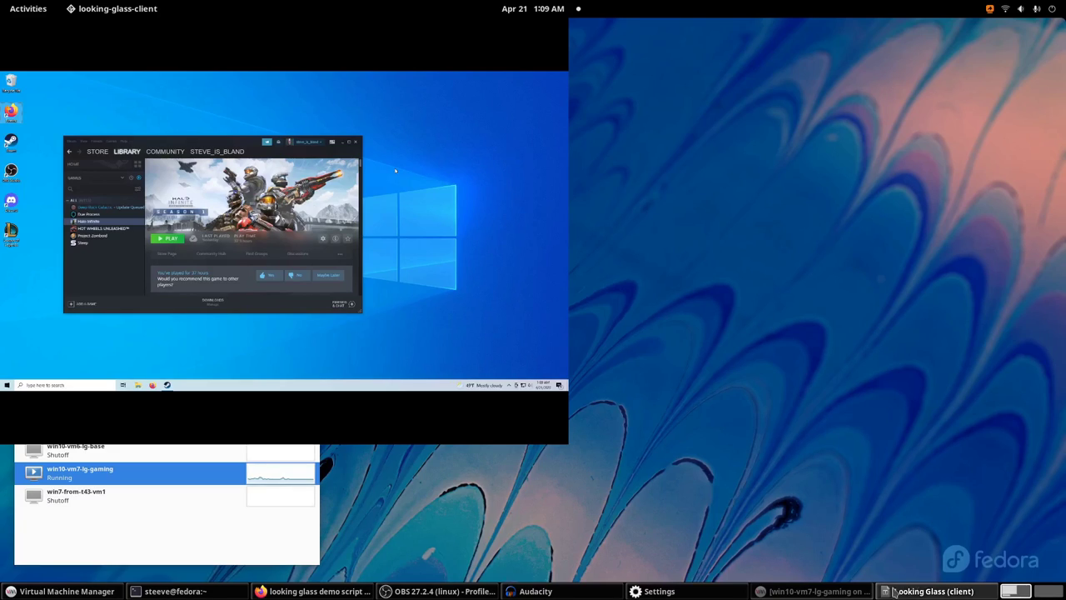
# - Show the virtual machine's console window and the host's Sound settings over it, displaying the per-application volume levels
pyautogui.click(774, 589)
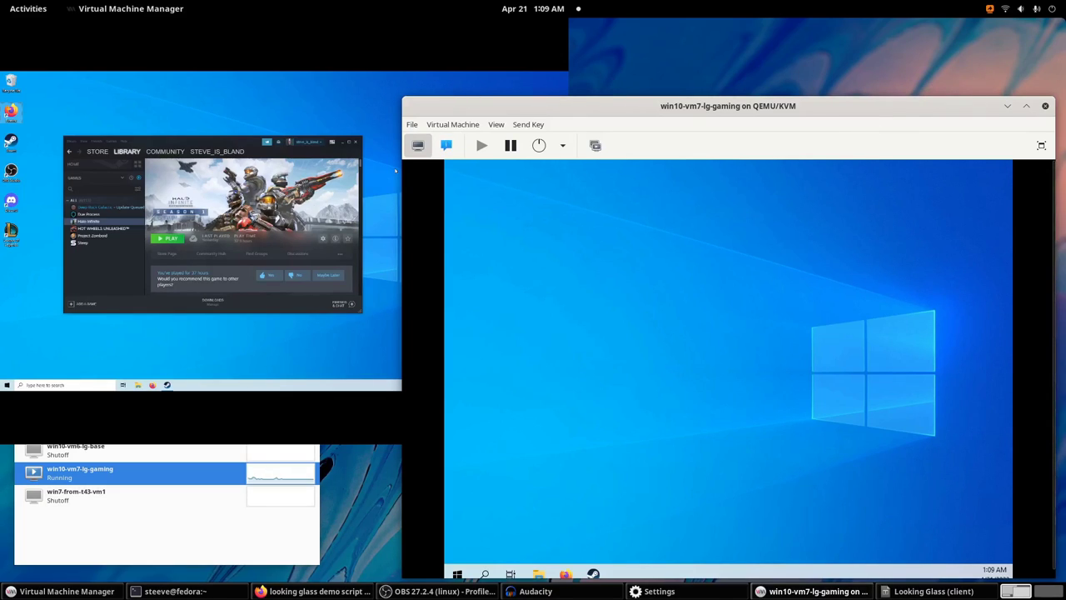
pyautogui.click(654, 591)
pyautogui.moveTo(597, 75); pyautogui.dragTo(724, 177)
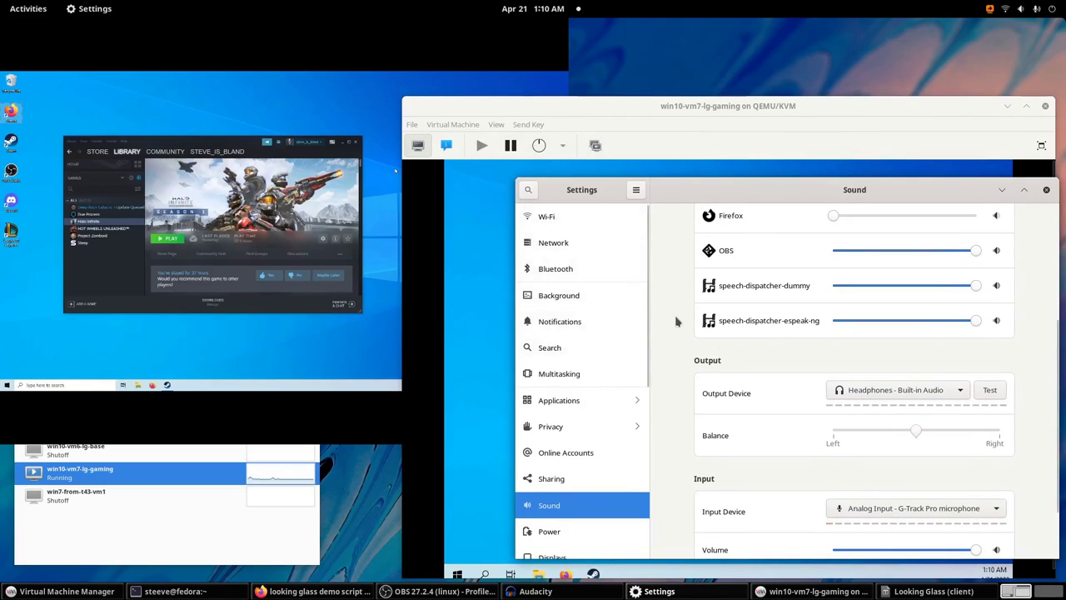
pyautogui.scroll(5, 678, 333)
pyautogui.scroll(-1, 677, 333)
pyautogui.scroll(-1, 674, 367)
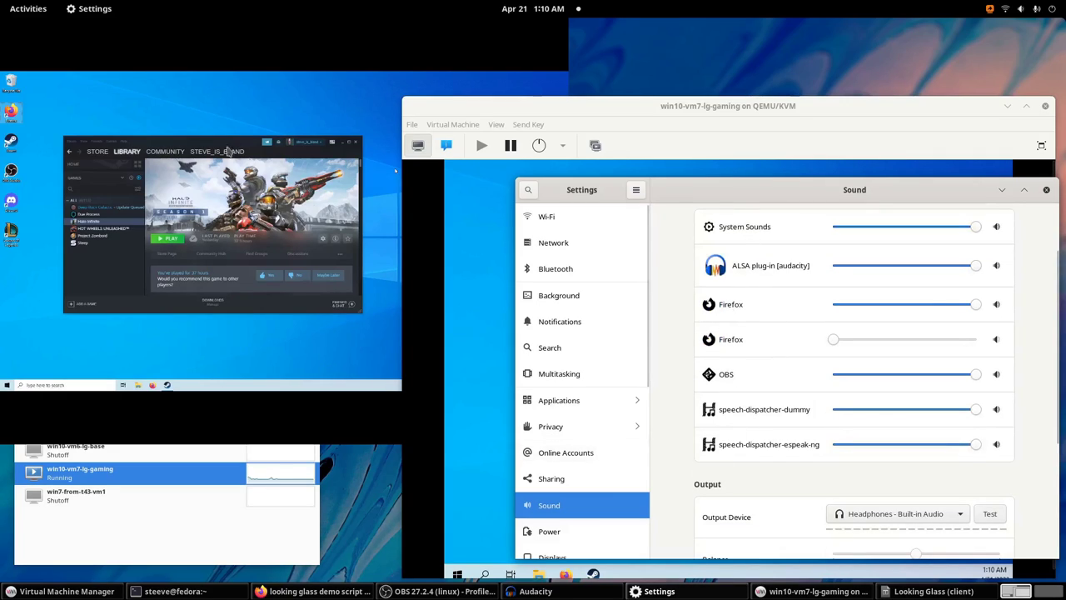
# - Focus Looking Glass, switch input to the Windows guest, and set its speaker volume to 21
pyautogui.click(207, 33)
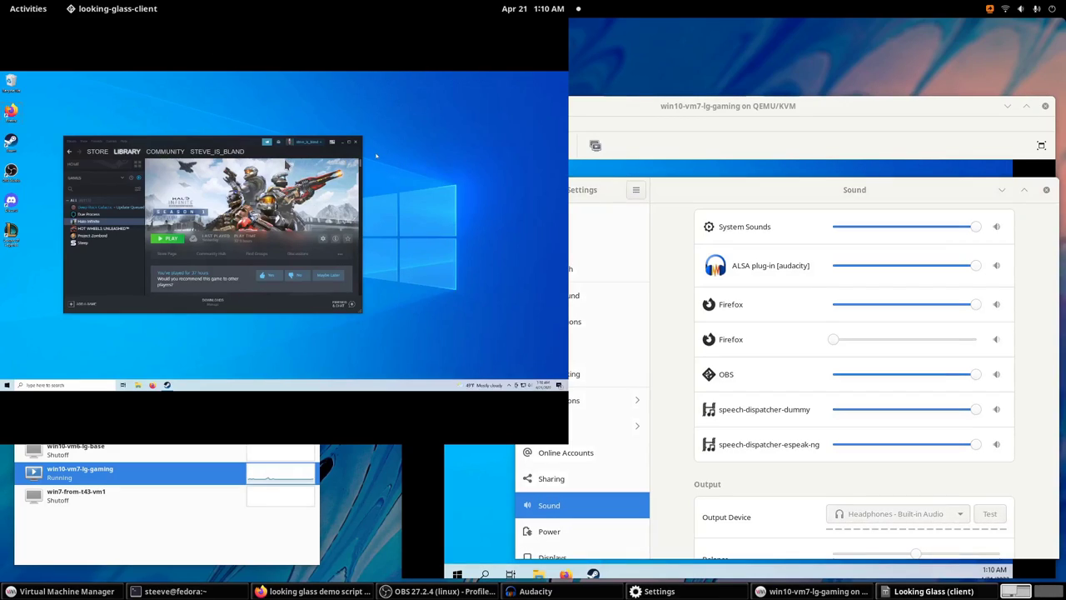
pyautogui.click(530, 385)
pyautogui.click(493, 372)
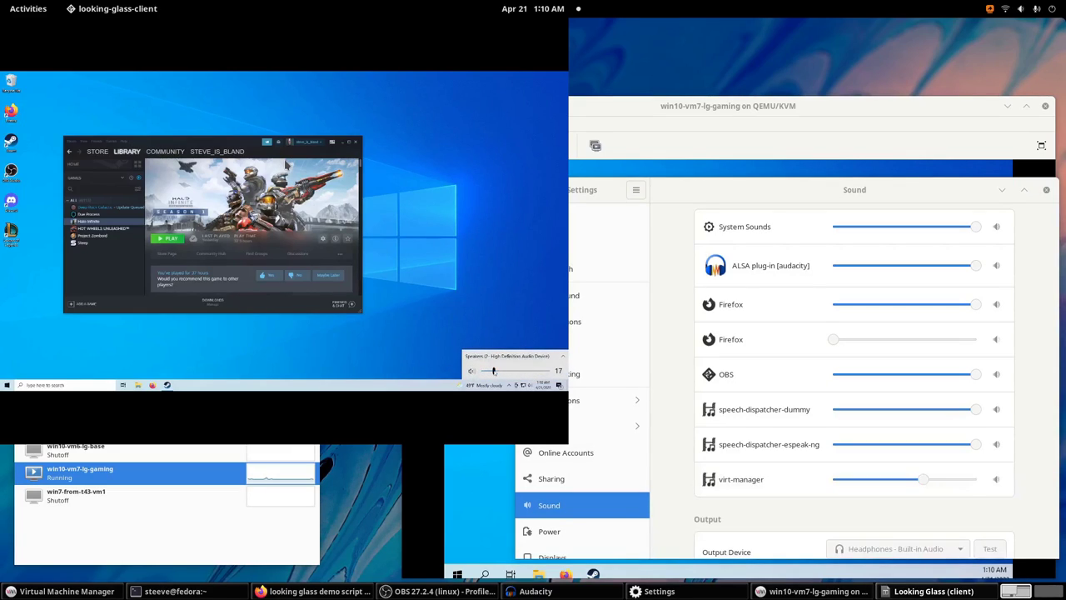
pyautogui.moveTo(493, 372)
pyautogui.mouseDown()
pyautogui.moveTo(510, 371)
pyautogui.moveTo(497, 372)
pyautogui.mouseUp()
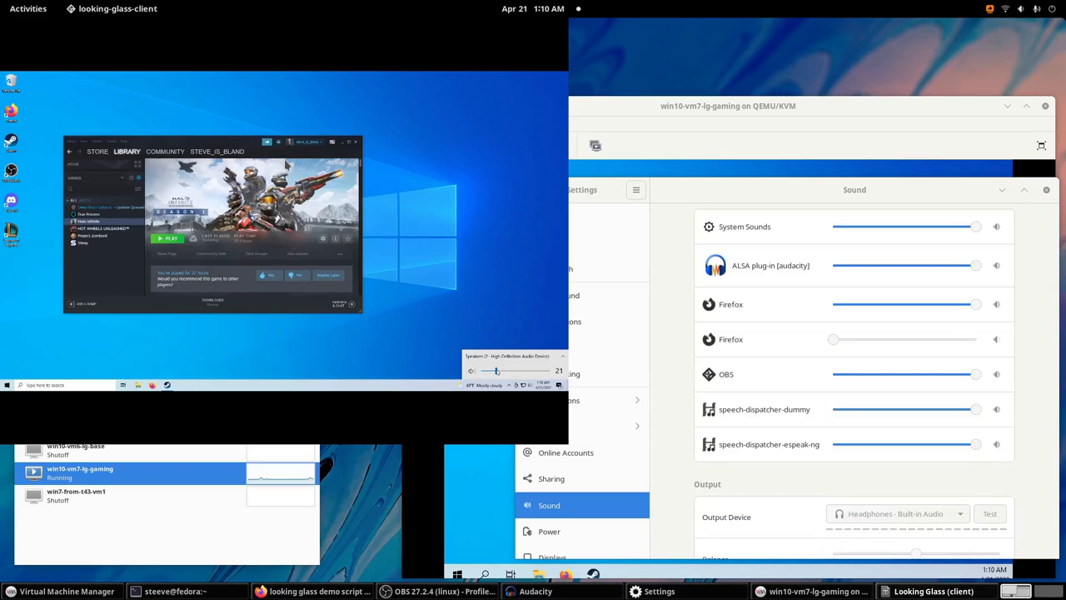
# - Bring the win10-vm7-lg-gaming console window forward on the host, reposition it, and minimize it
pyautogui.moveTo(698, 113); pyautogui.dragTo(679, 94)
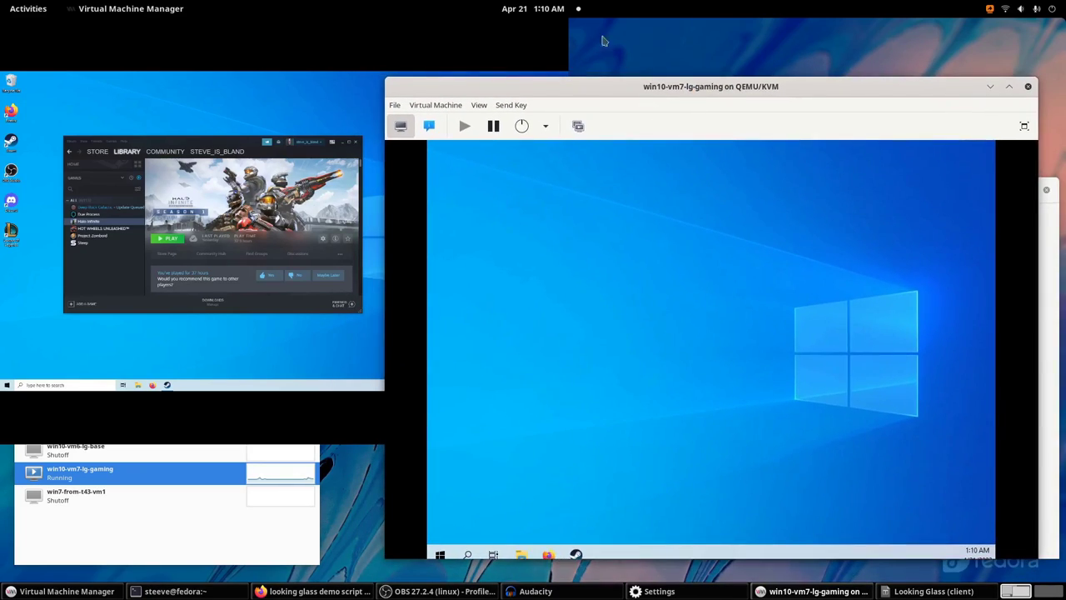
pyautogui.moveTo(591, 89); pyautogui.dragTo(633, 96)
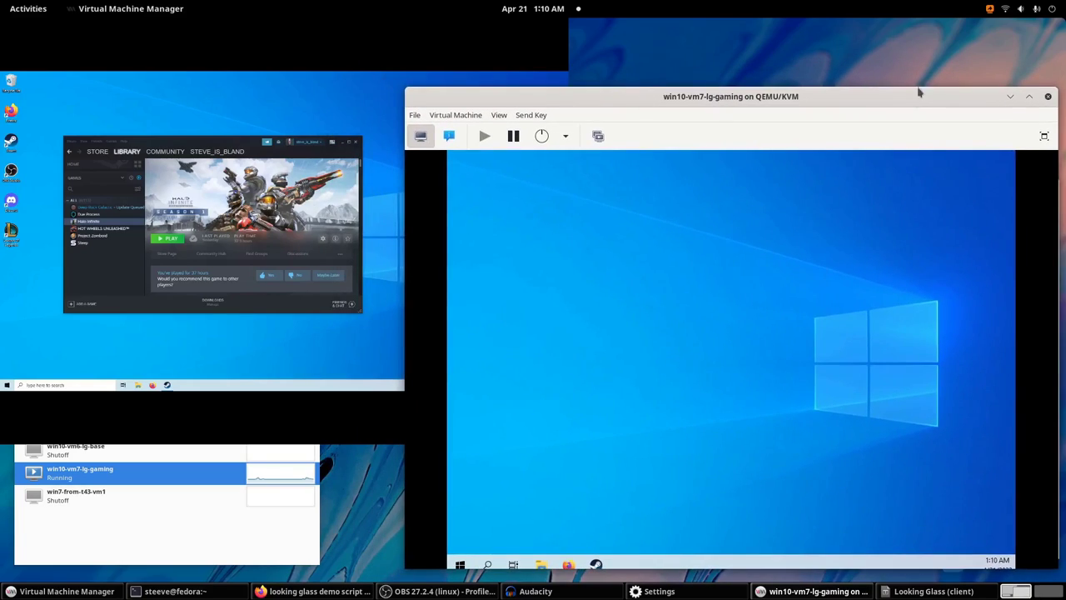
pyautogui.click(1008, 97)
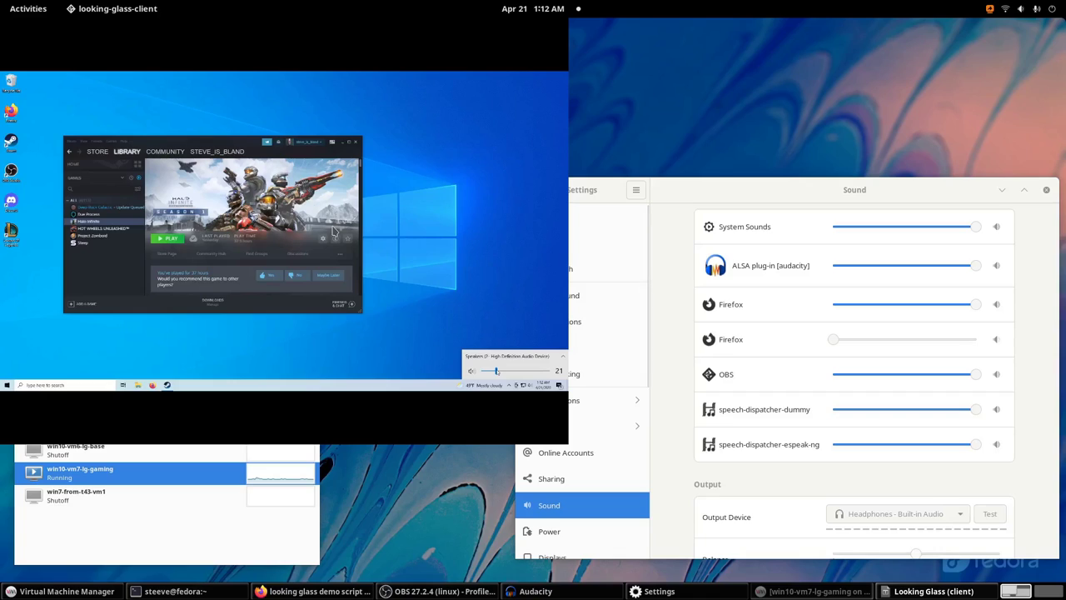
# - Focus Looking Glass, switch input to the Windows guest, and move the Steam window toward the middle of the desktop
pyautogui.click(333, 231)
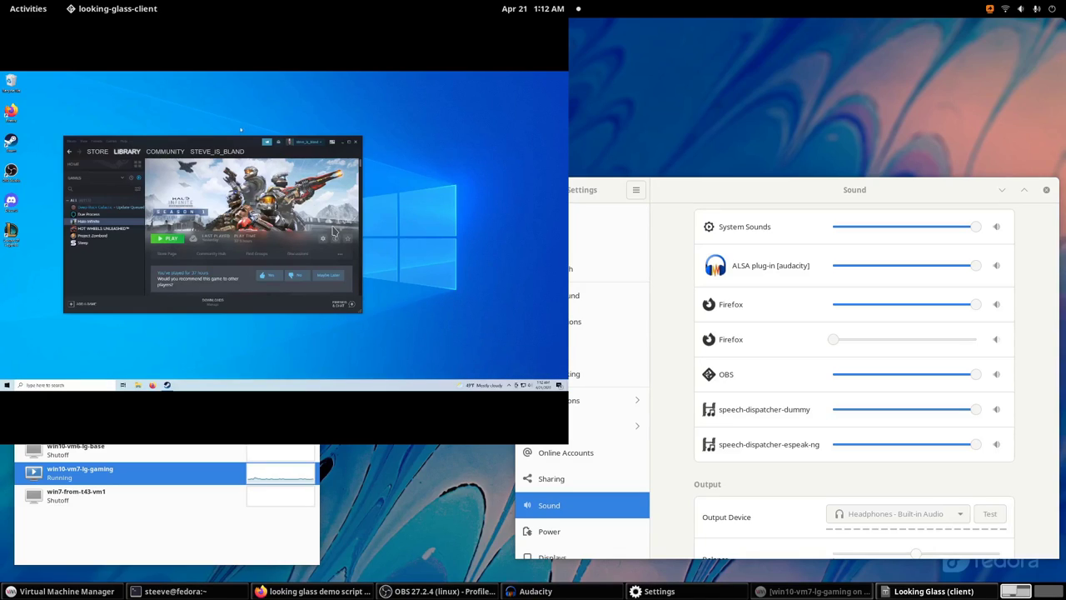
pyautogui.moveTo(235, 140); pyautogui.dragTo(281, 150)
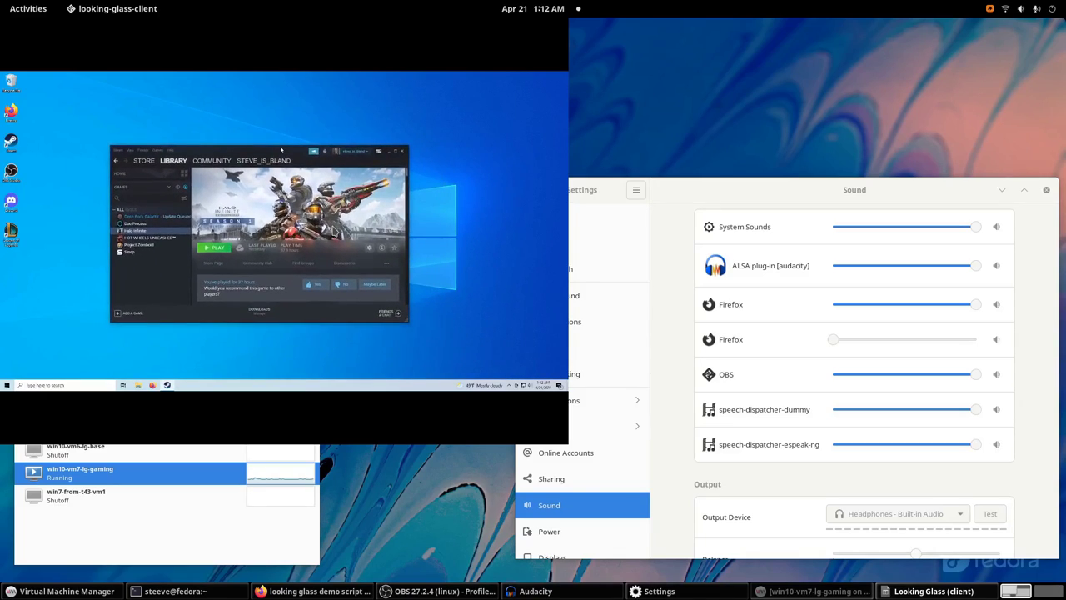